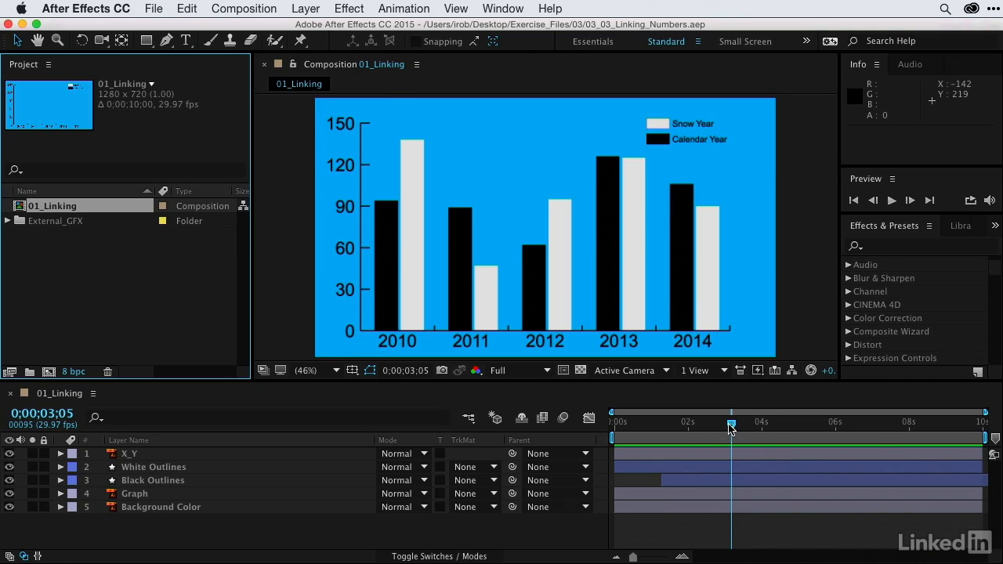
# Preview Snowfall_Boulder.csv from Exercise_Files > Assets > 01_csv in Finder to read the snowfall values, and return to After Effects.
pyautogui.moveTo(731, 425); pyautogui.dragTo(671, 426)
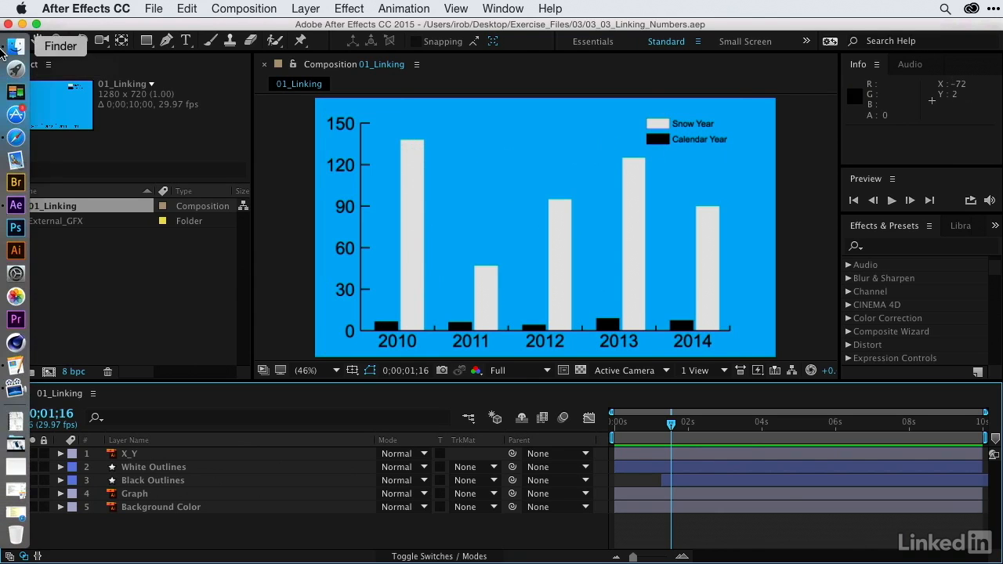
pyautogui.click(2, 52)
pyautogui.click(317, 163)
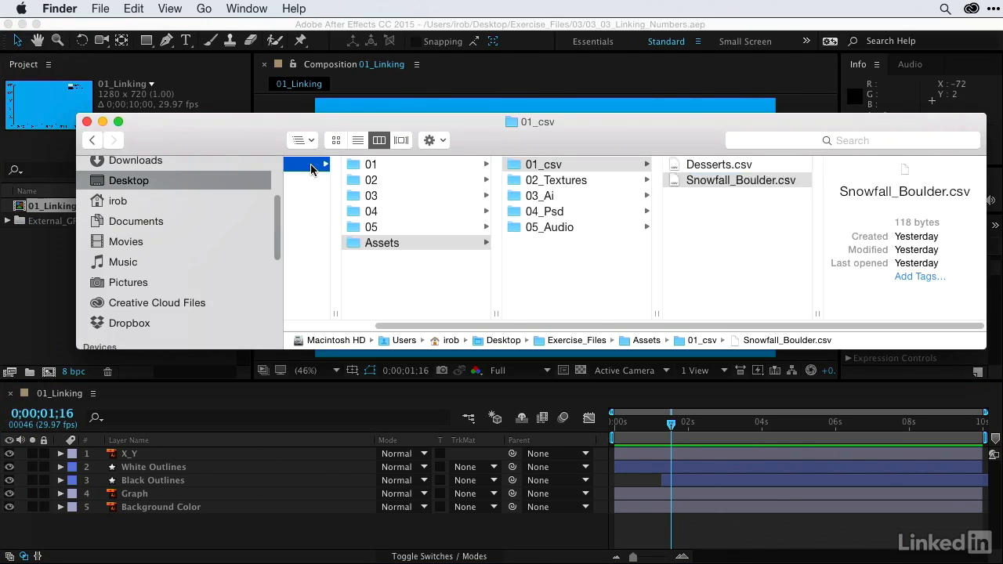
pyautogui.click(482, 243)
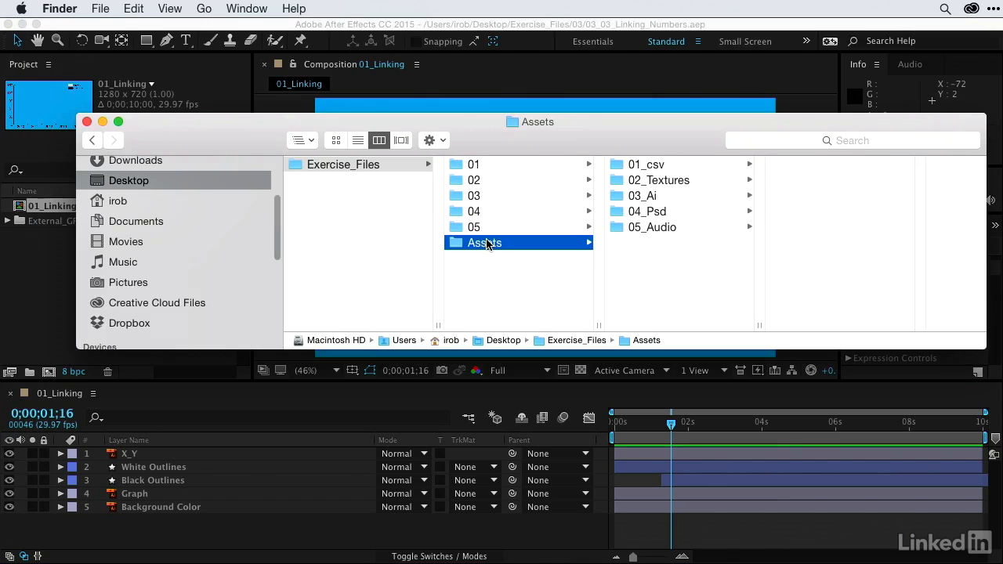
pyautogui.click(670, 166)
pyautogui.click(811, 179)
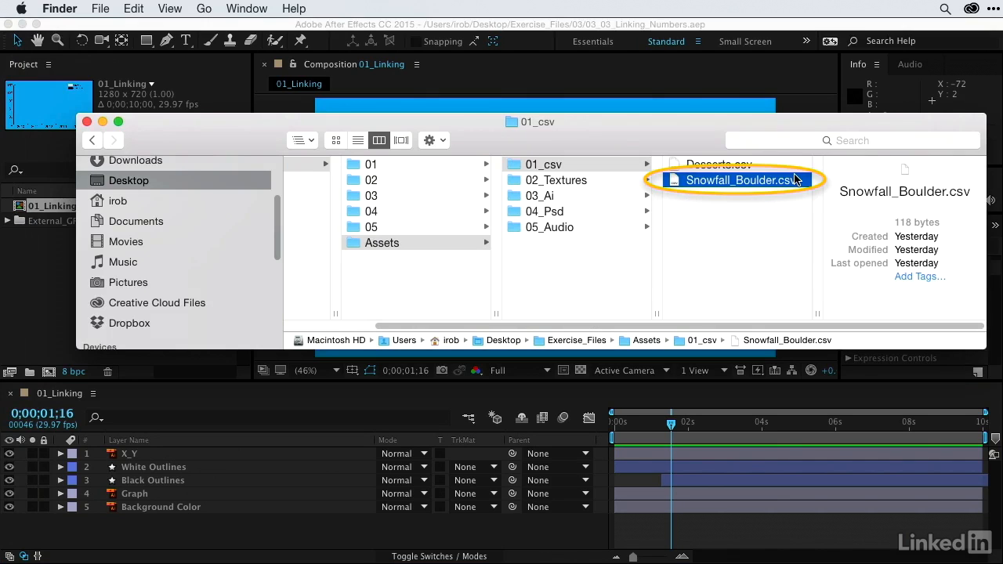
pyautogui.press('space')
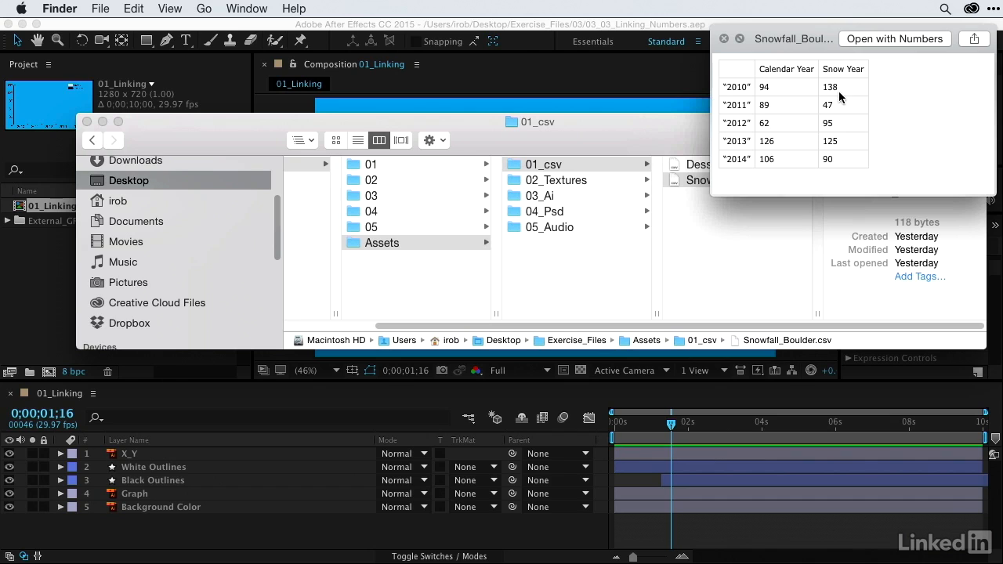
pyautogui.click(722, 39)
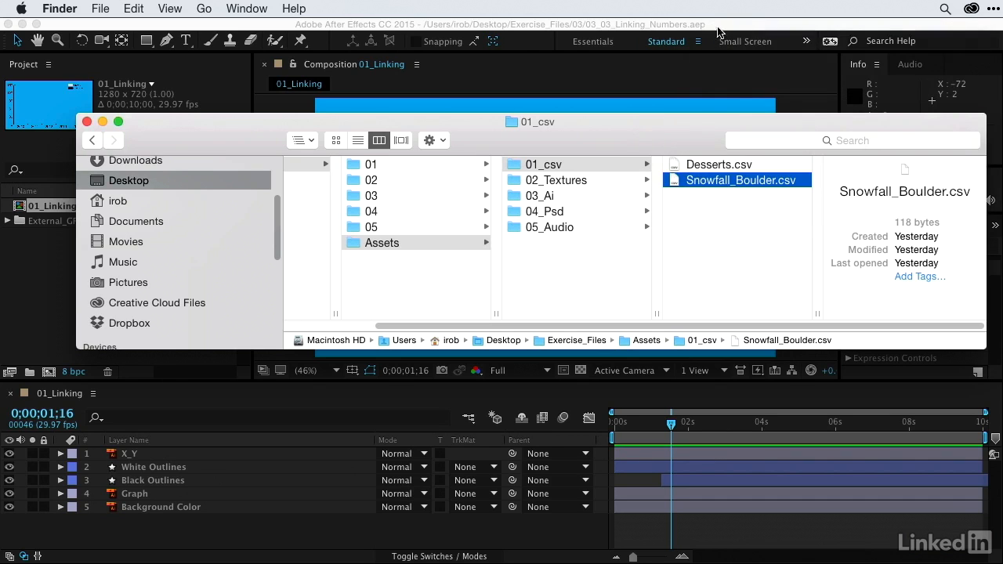
pyautogui.click(717, 28)
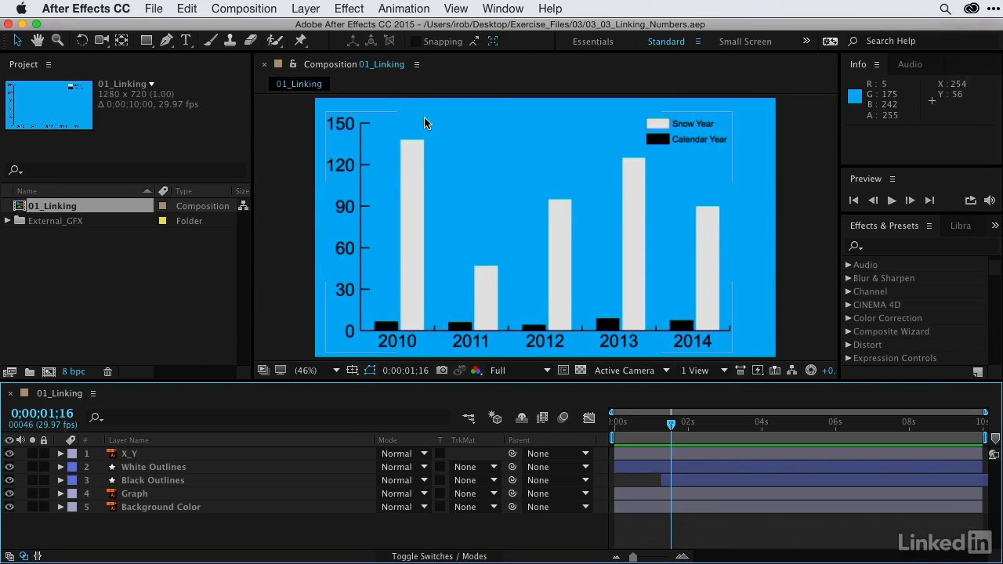
# Show only the keyframed properties of the White Outlines layer and move the current time to its Scale keyframe at 0;00;01;00.
pyautogui.moveTo(678, 423); pyautogui.dragTo(659, 432)
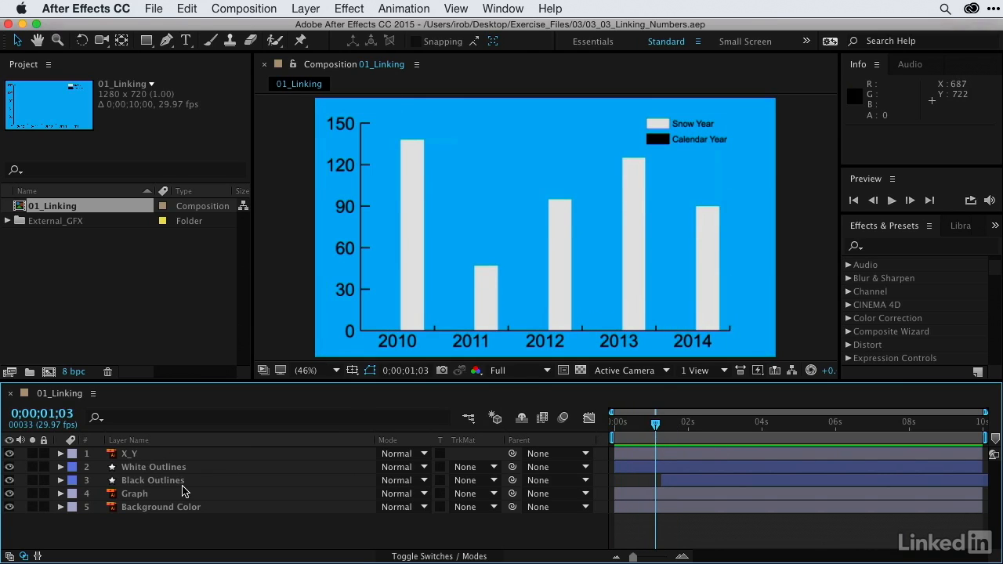
pyautogui.click(165, 468)
pyautogui.press('u')
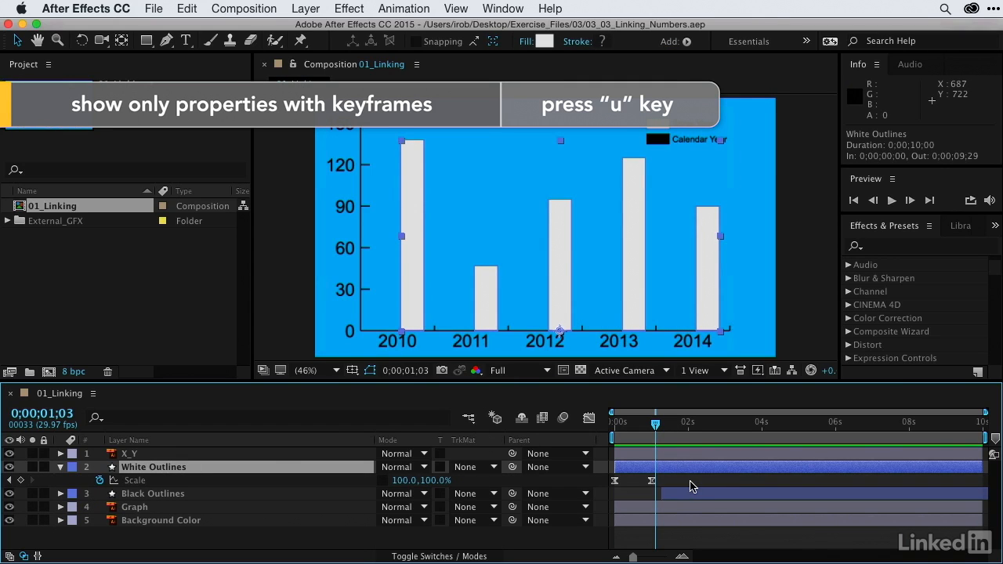
pyautogui.click(10, 481)
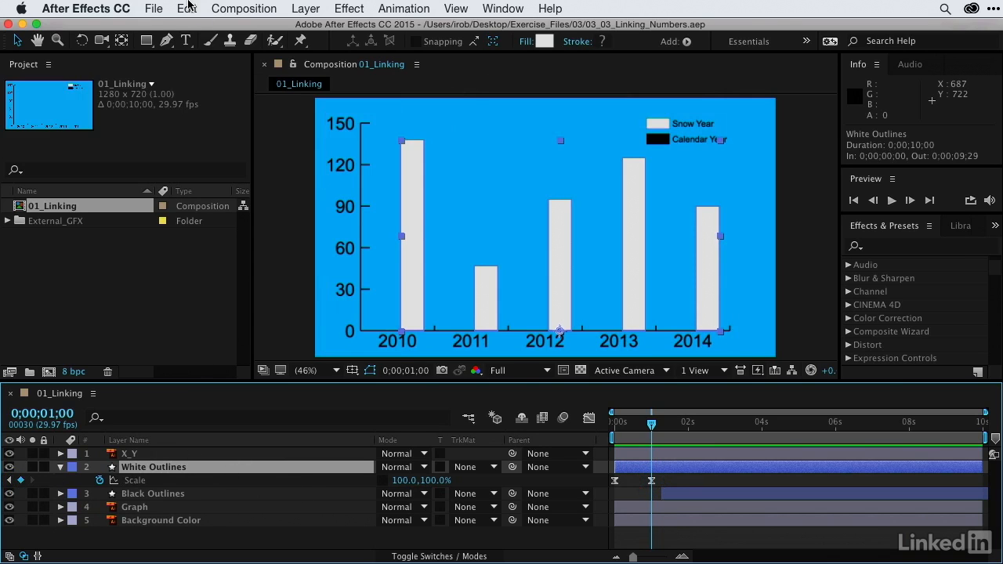
# Add a text layer reading 138 and position it directly above the white 2010 bar.
pyautogui.click(186, 40)
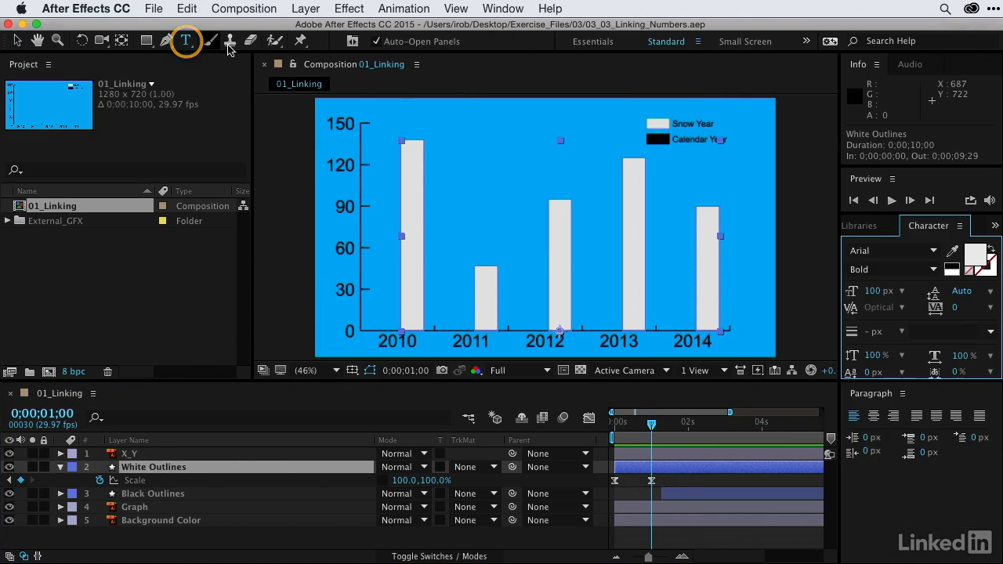
pyautogui.click(396, 131)
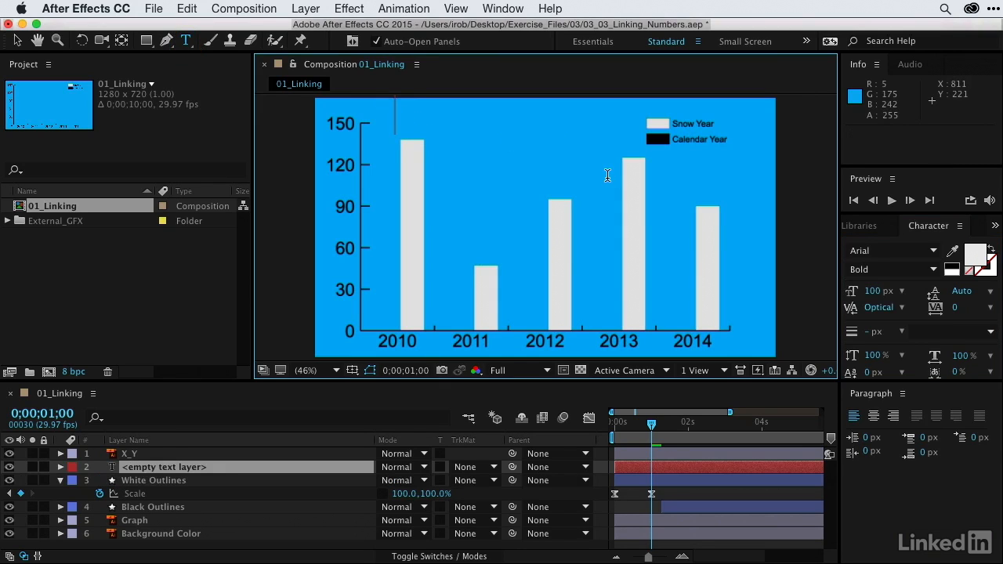
pyautogui.write('138')
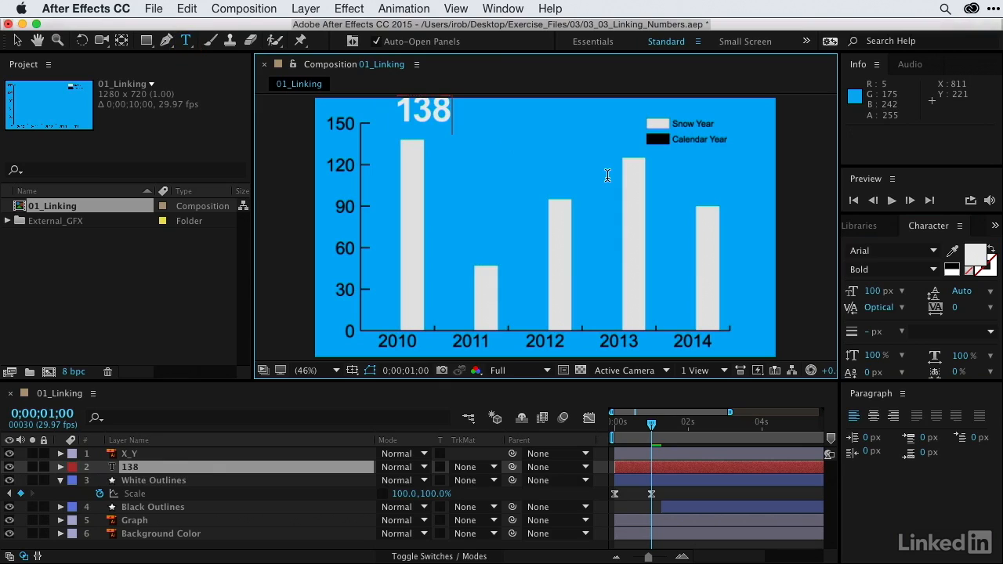
pyautogui.click(17, 41)
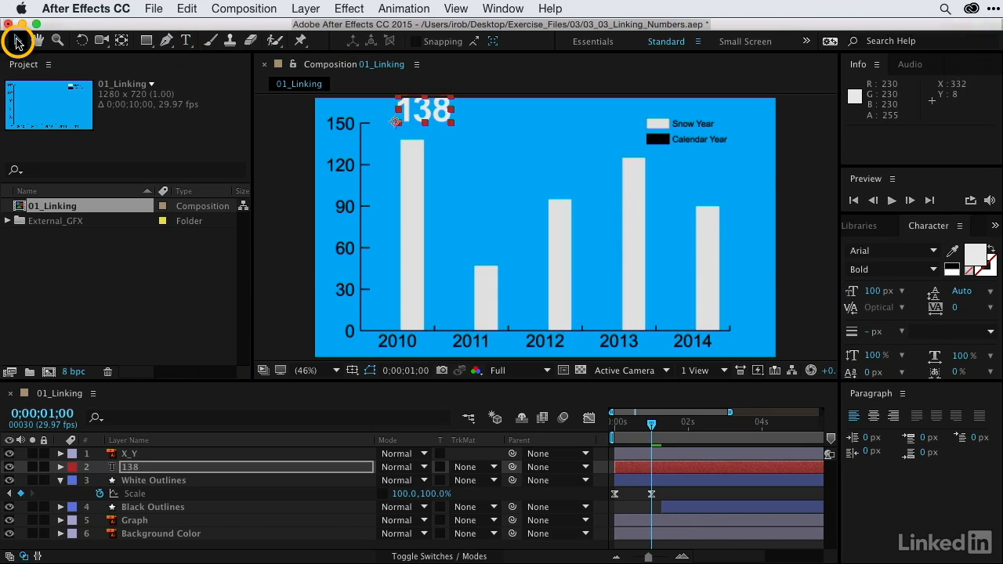
pyautogui.moveTo(419, 118); pyautogui.dragTo(408, 128)
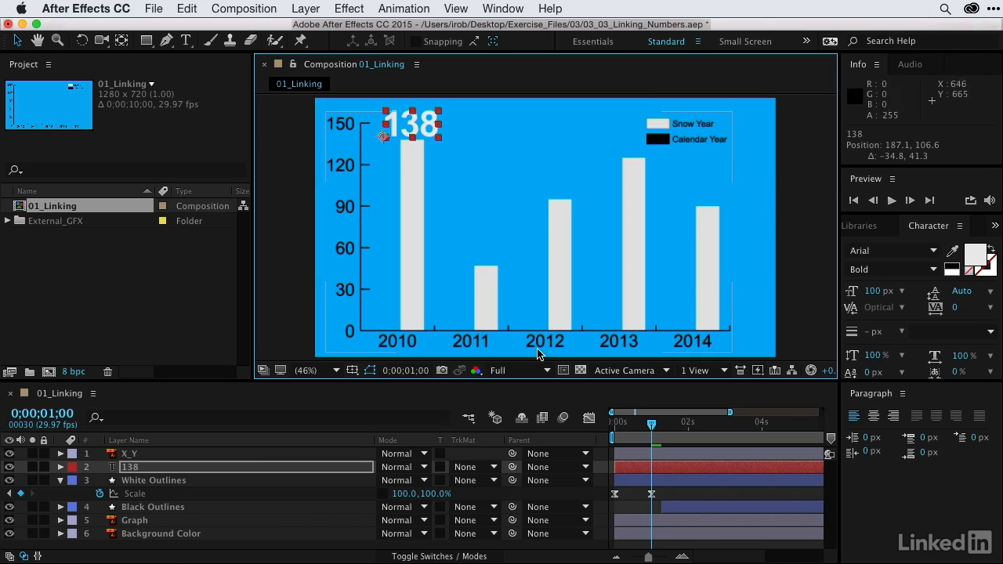
# Reveal the 138 layer's Text properties and review the bar growth from the start to the White Outlines Scale keyframe at 0;00;01;00.
pyautogui.click(59, 467)
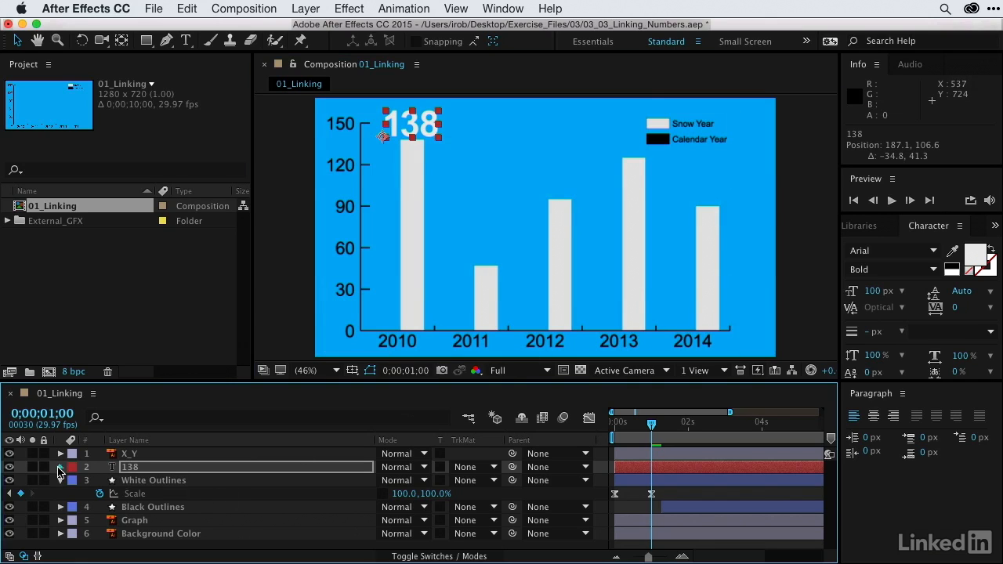
pyautogui.click(74, 481)
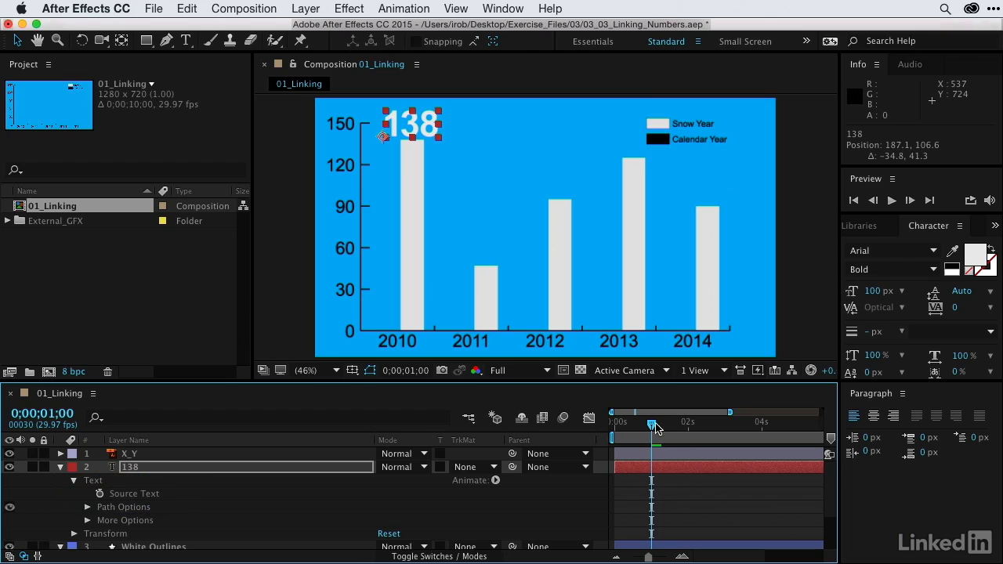
pyautogui.moveTo(652, 427); pyautogui.dragTo(600, 427)
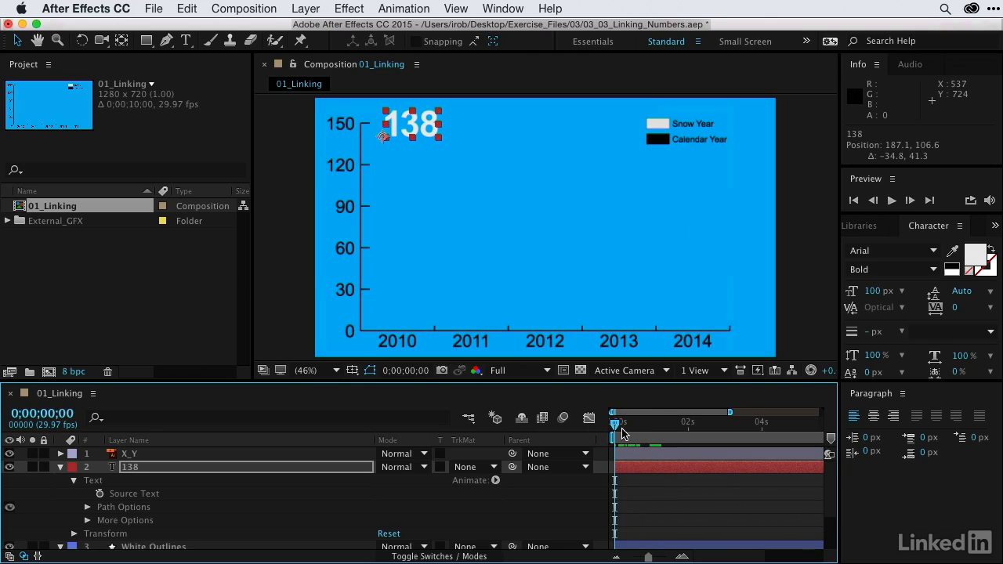
pyautogui.moveTo(615, 426)
pyautogui.mouseDown()
pyautogui.moveTo(662, 424)
pyautogui.moveTo(602, 424)
pyautogui.mouseUp()
pyautogui.scroll(-2, 282, 515)
pyautogui.click(652, 534)
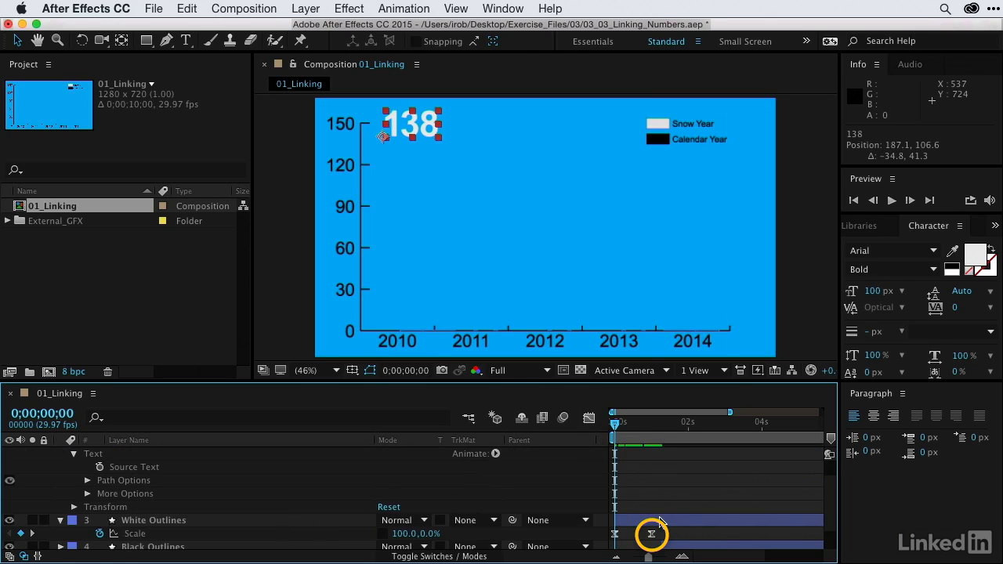
pyautogui.click(33, 533)
pyautogui.press('Return')
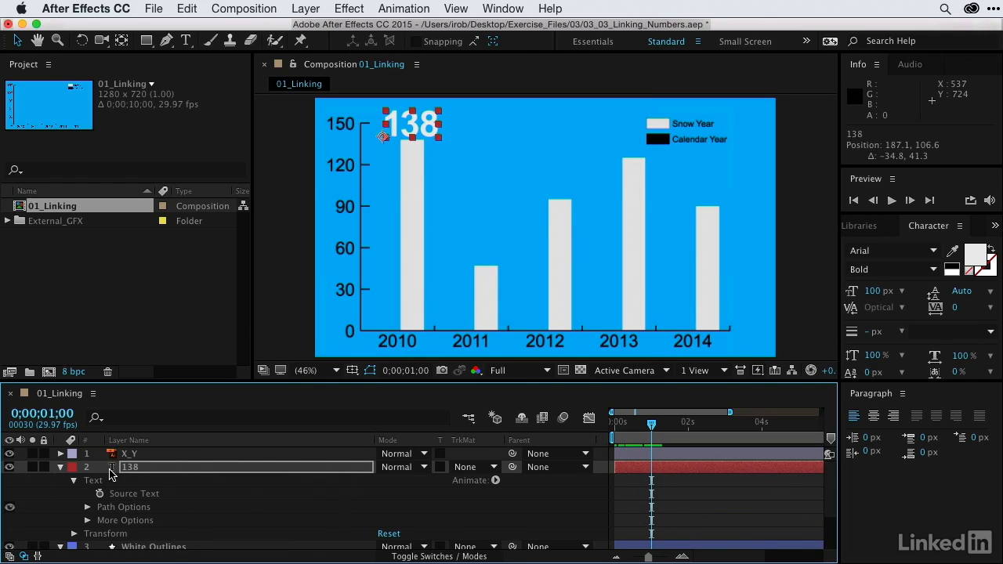
# Apply a Slider Control effect to the 138 text layer and set its Slider to 138.
pyautogui.click(110, 471)
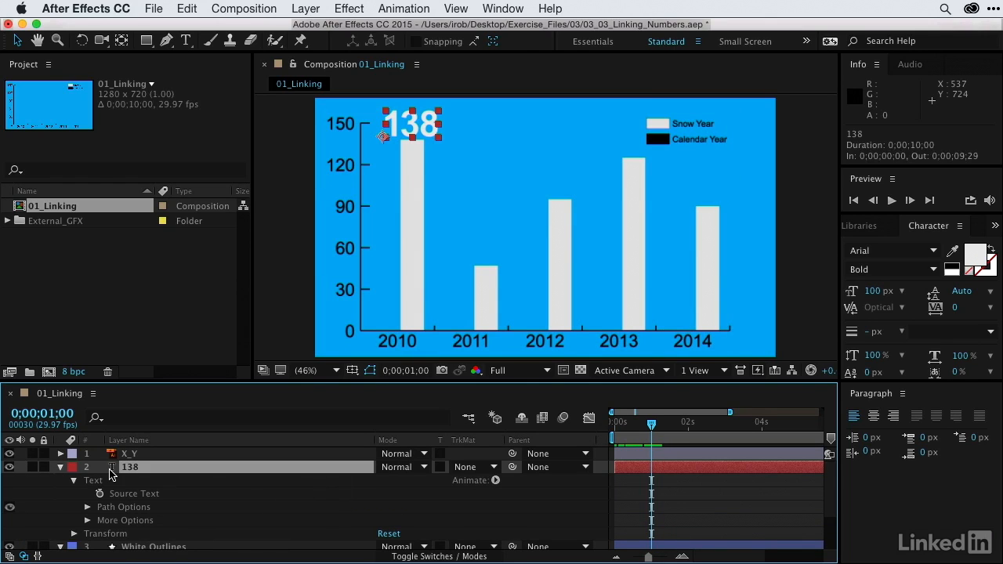
pyautogui.click(348, 9)
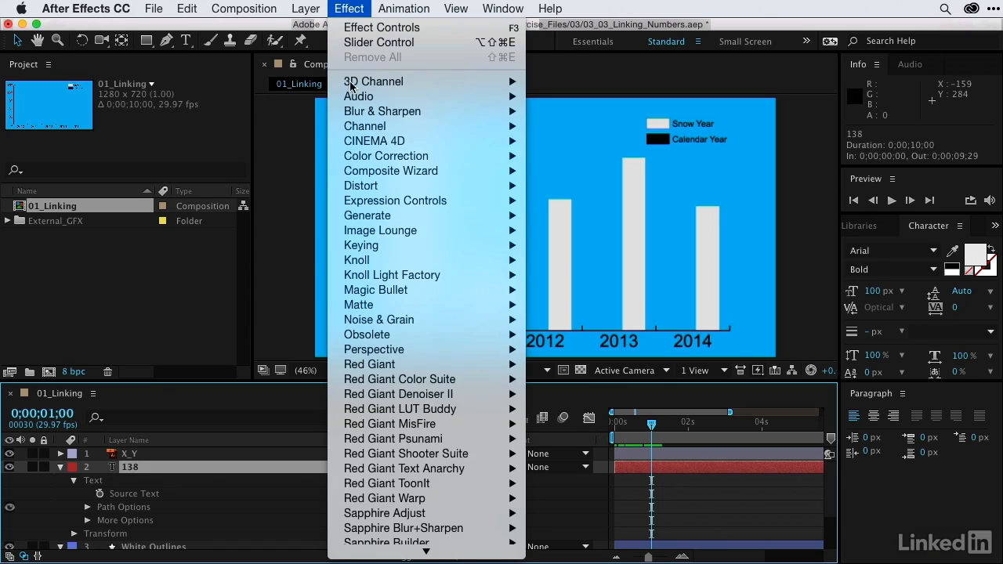
pyautogui.moveTo(380, 202)
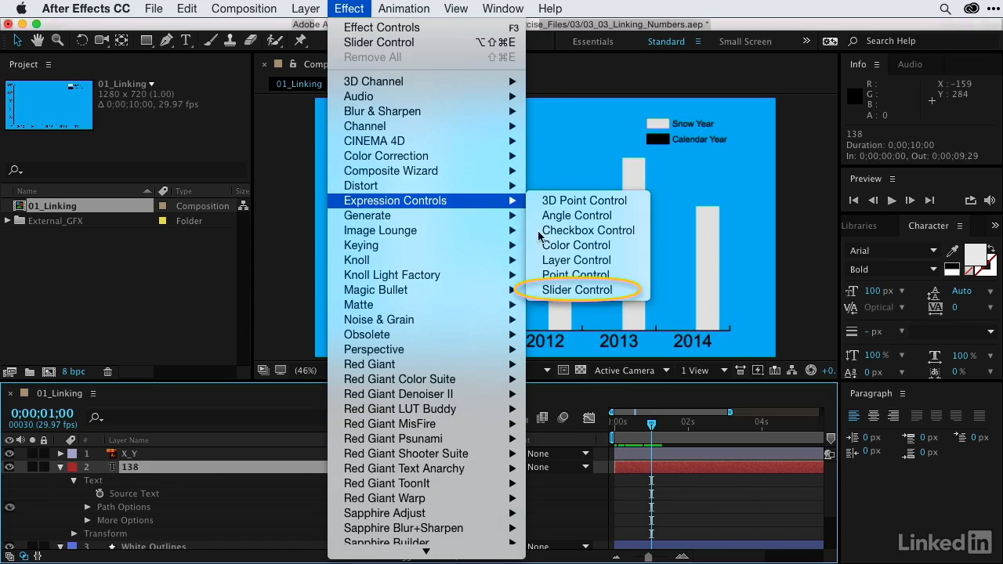
pyautogui.click(554, 290)
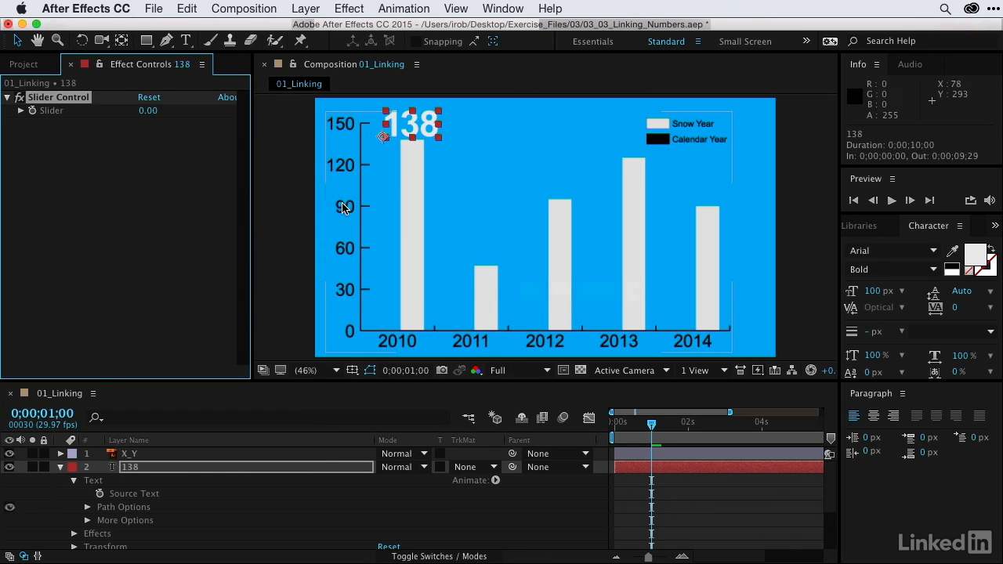
pyautogui.click(149, 112)
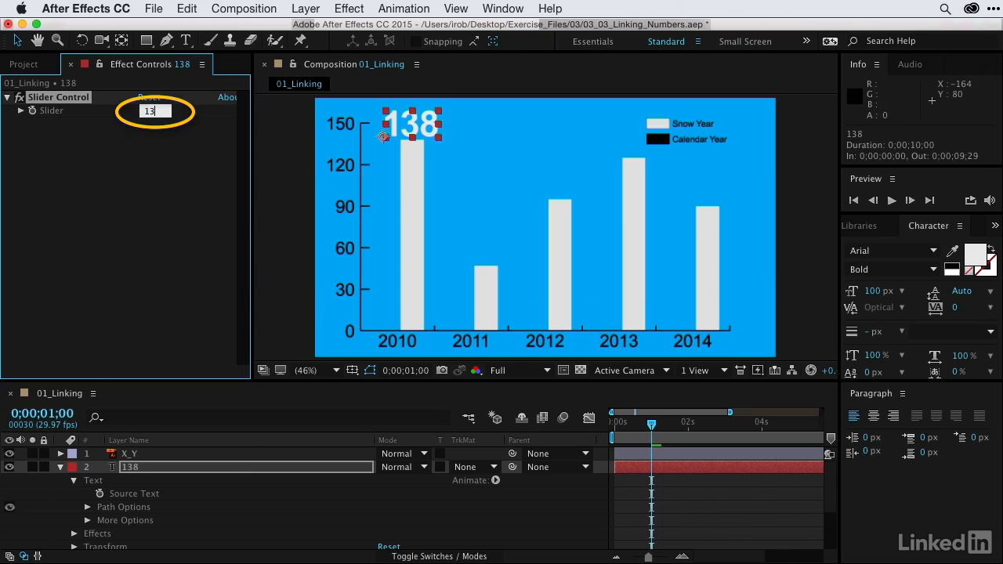
pyautogui.press('Return')
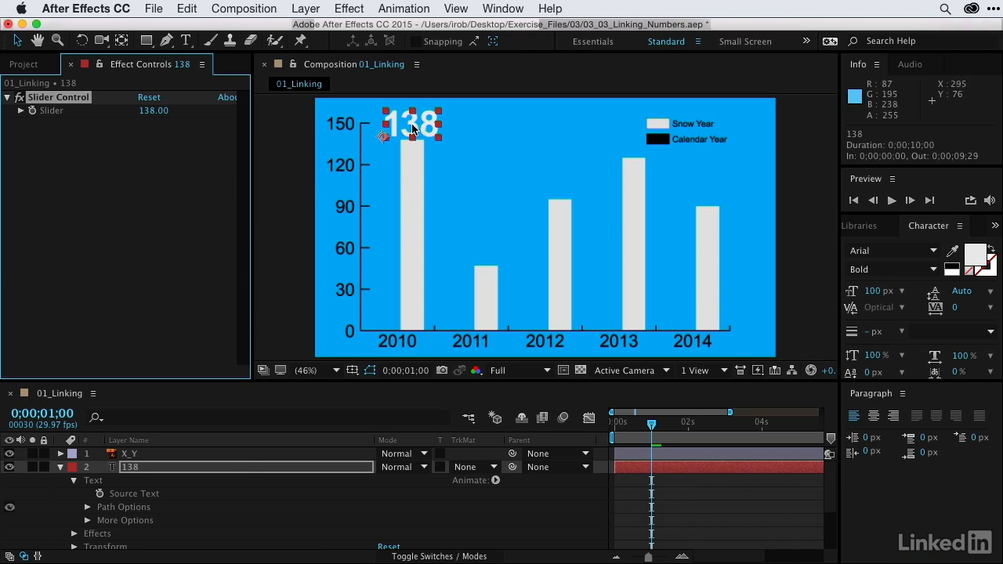
# Test whether the Slider drives the text by raising it to 181, and undo the change.
pyautogui.moveTo(153, 110); pyautogui.dragTo(188, 111)
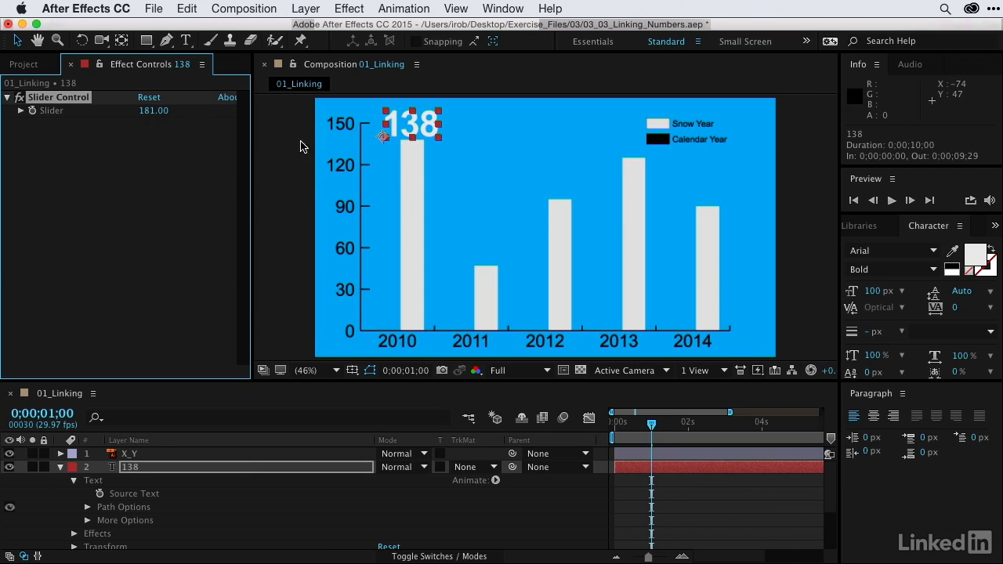
pyautogui.press('super+z')
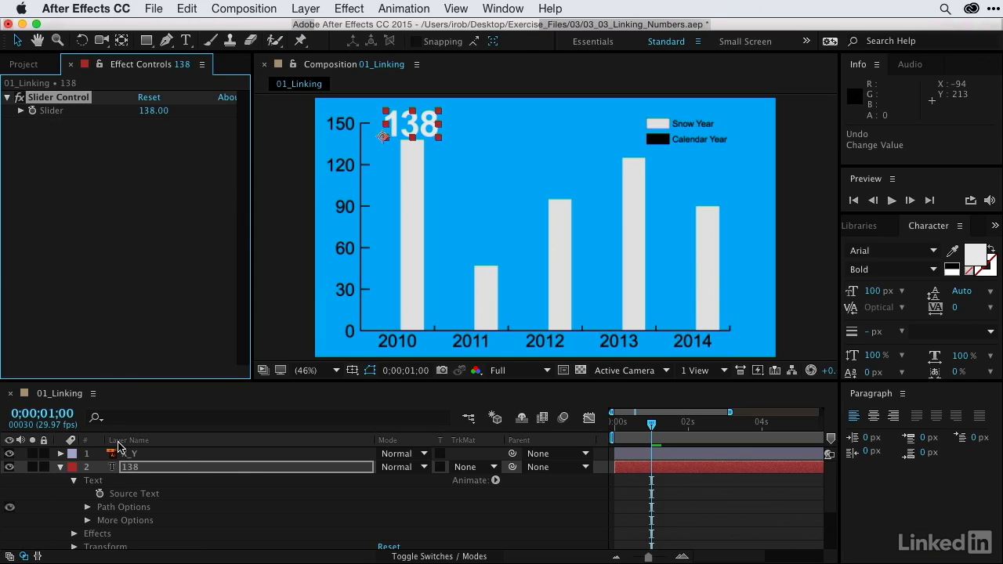
# Add an expression to the 138 layer's Source Text that links it to the Slider: effect("Slider Control")("Slider").
pyautogui.keyDown('alt'); pyautogui.click(101, 496); pyautogui.keyUp('alt')
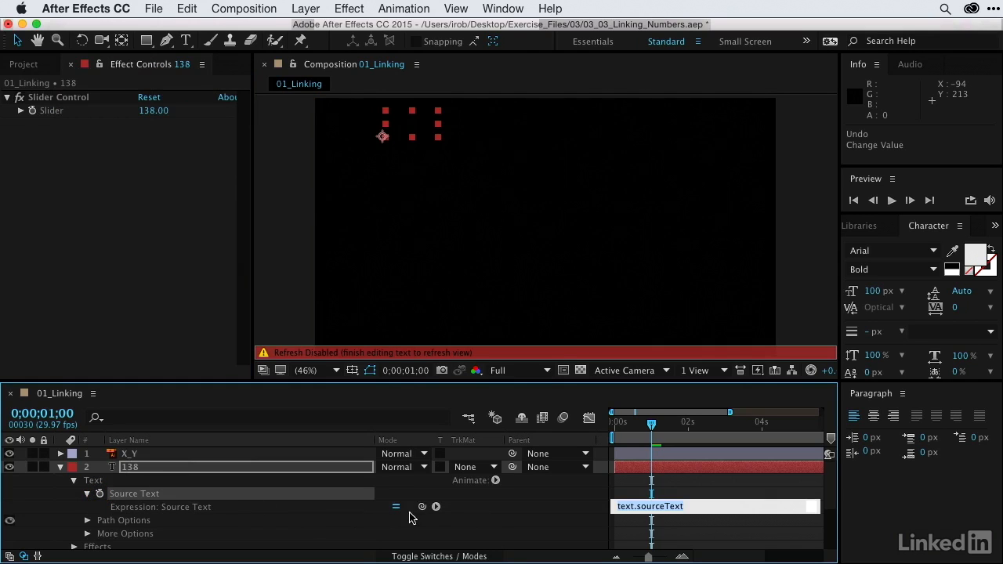
pyautogui.moveTo(422, 506); pyautogui.dragTo(48, 114)
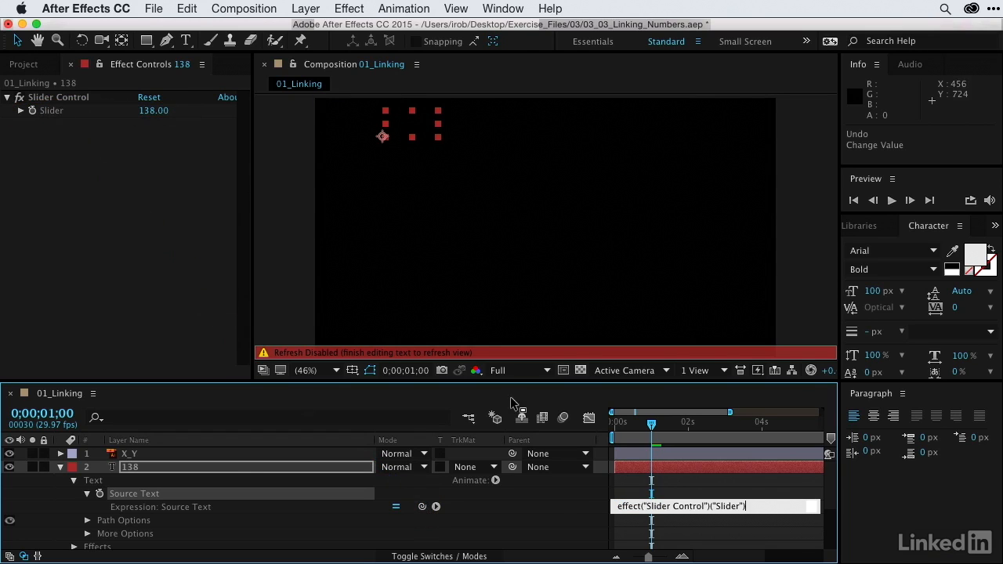
pyautogui.click(712, 488)
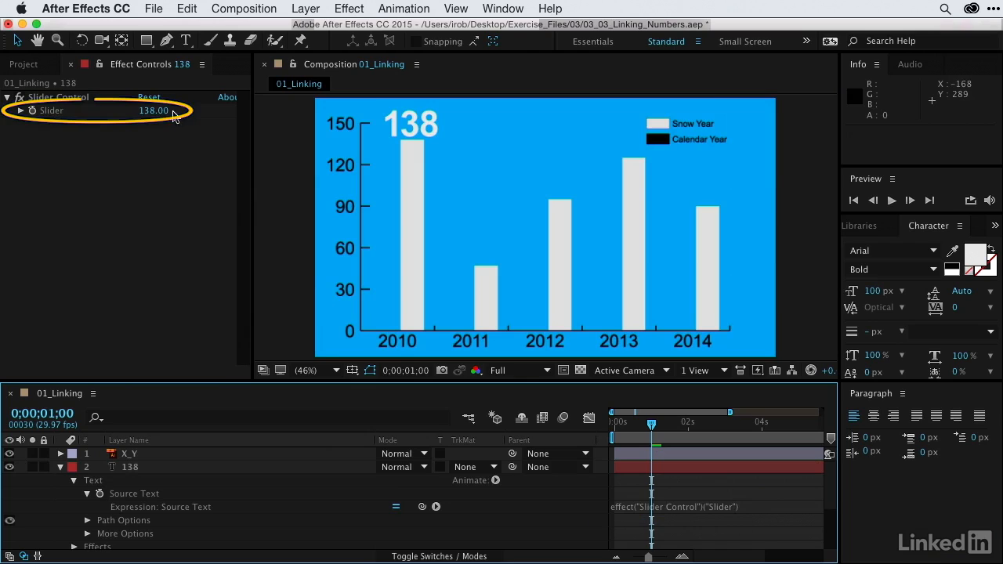
# Test the linked number by raising the Slider to 220, and undo the change.
pyautogui.moveTo(152, 112); pyautogui.dragTo(223, 112)
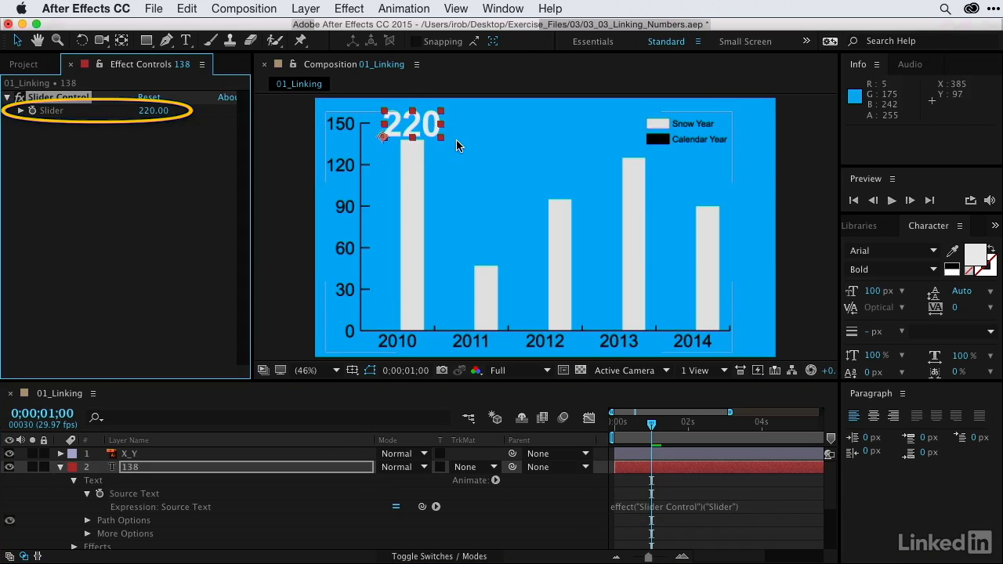
pyautogui.press('super+z')
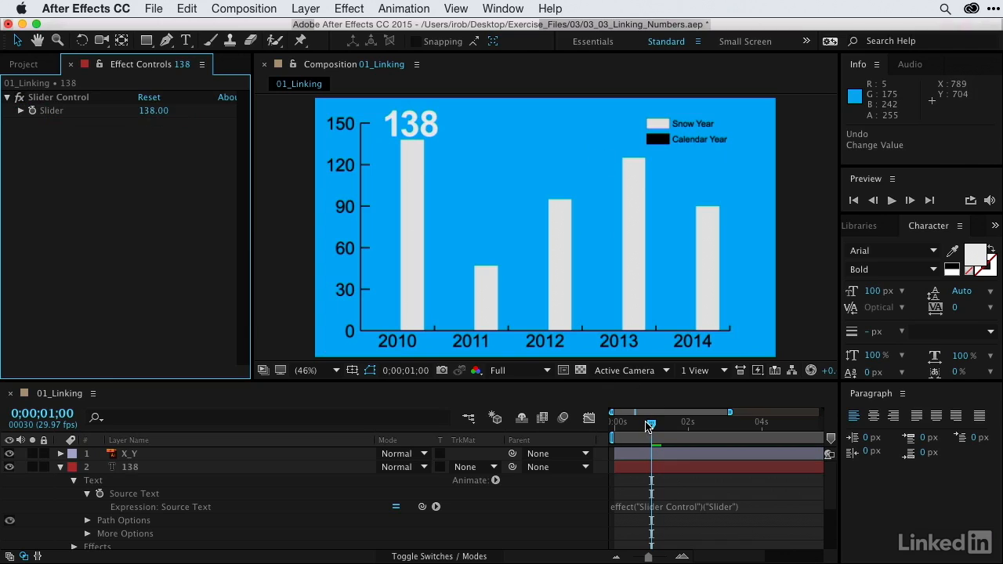
# Keyframe the 138 layer's Slider, keeping 138 at 0;00;01;00 and setting it to 0 at the first frame.
pyautogui.click(32, 111)
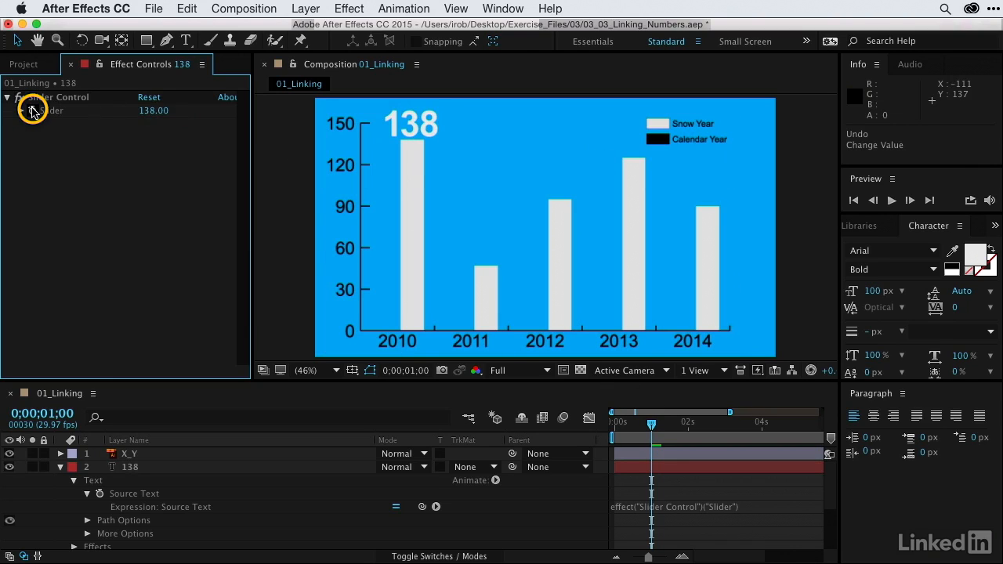
pyautogui.click(648, 427)
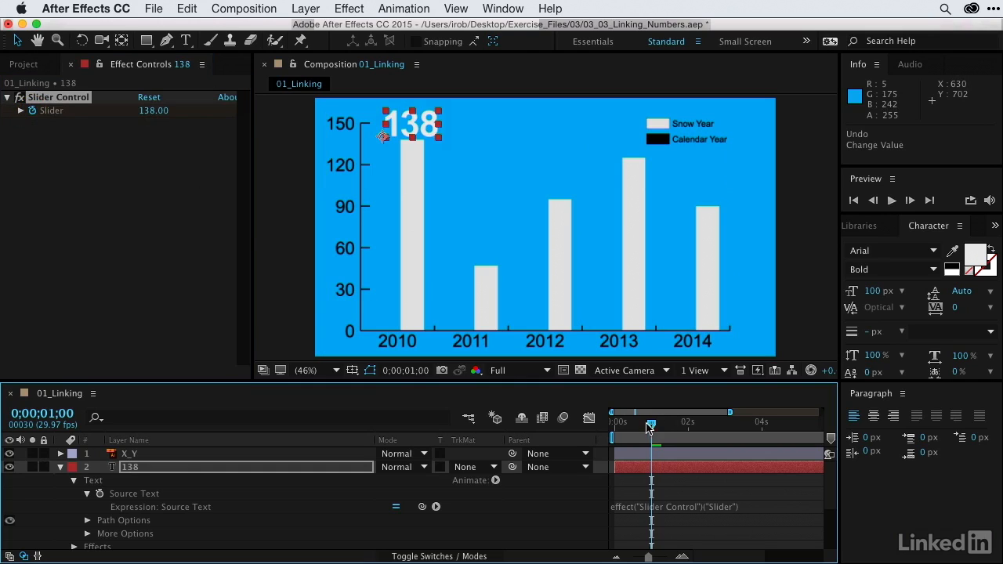
pyautogui.moveTo(648, 428); pyautogui.dragTo(614, 427)
pyautogui.click(150, 112)
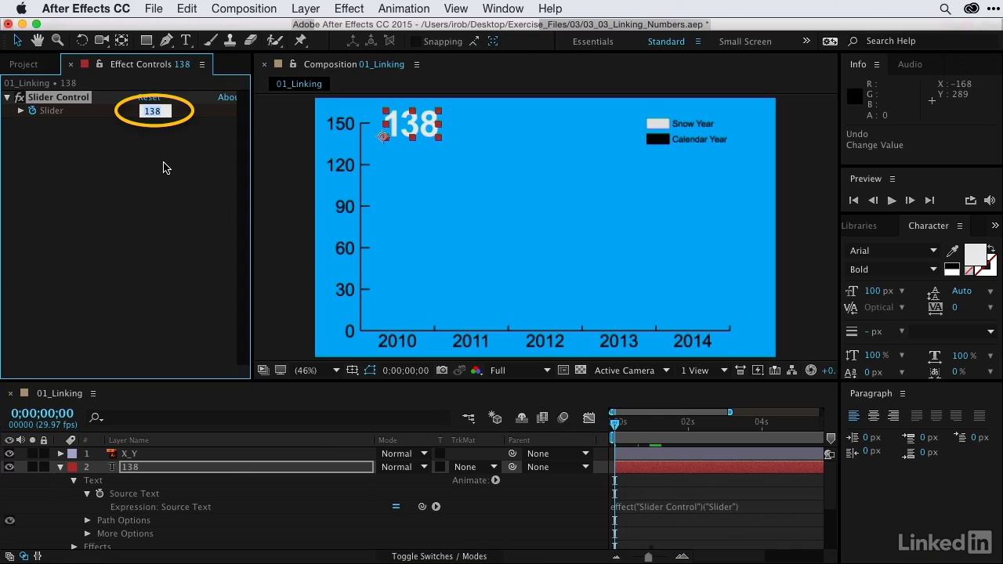
pyautogui.write('0')
pyautogui.press('Return')
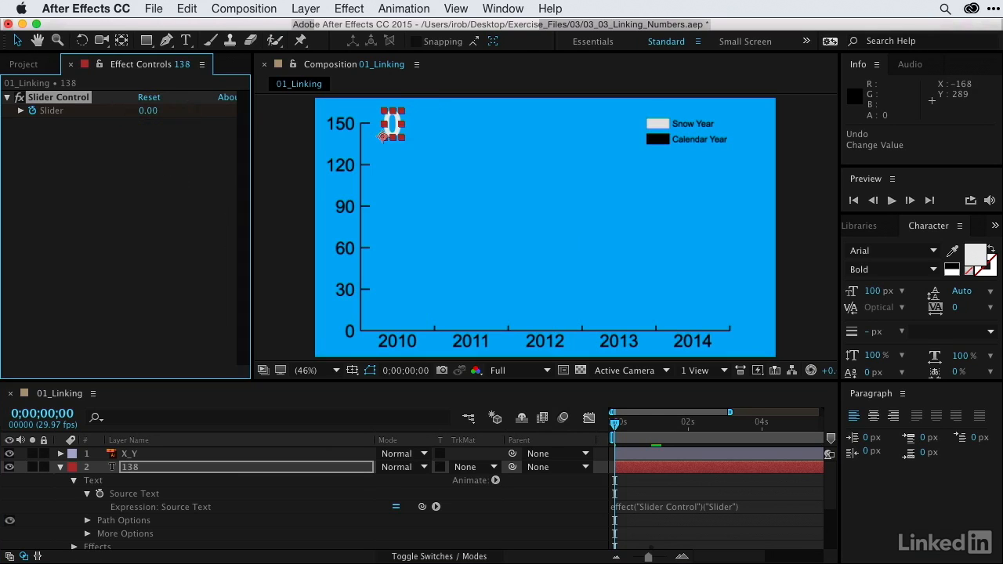
# Round the number by changing the 138 layer's Source Text expression to Math.round(effect("Slider Control")("Slider")), and scrub through the count.
pyautogui.moveTo(616, 429); pyautogui.dragTo(648, 434)
pyautogui.moveTo(631, 433); pyautogui.dragTo(628, 427)
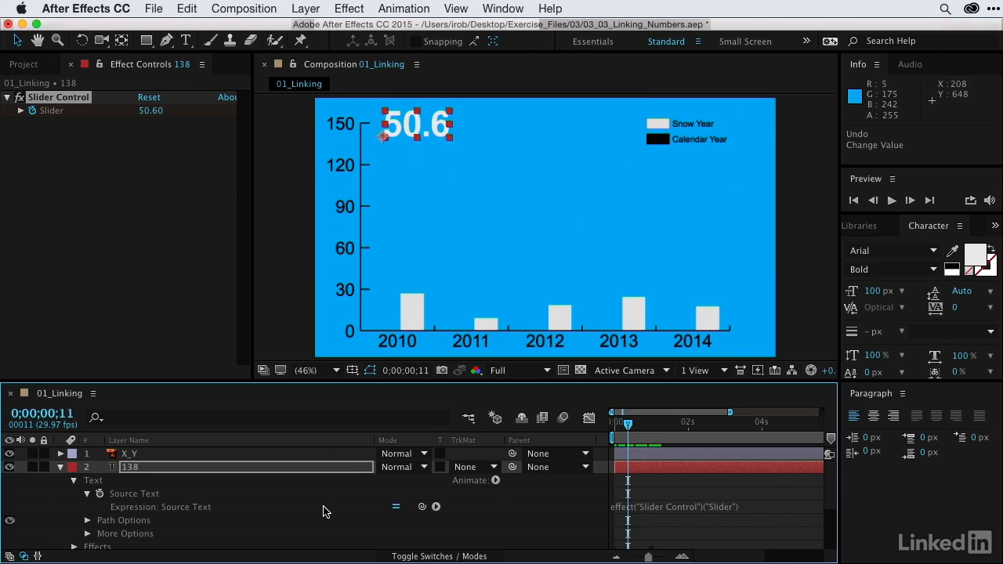
pyautogui.click(651, 509)
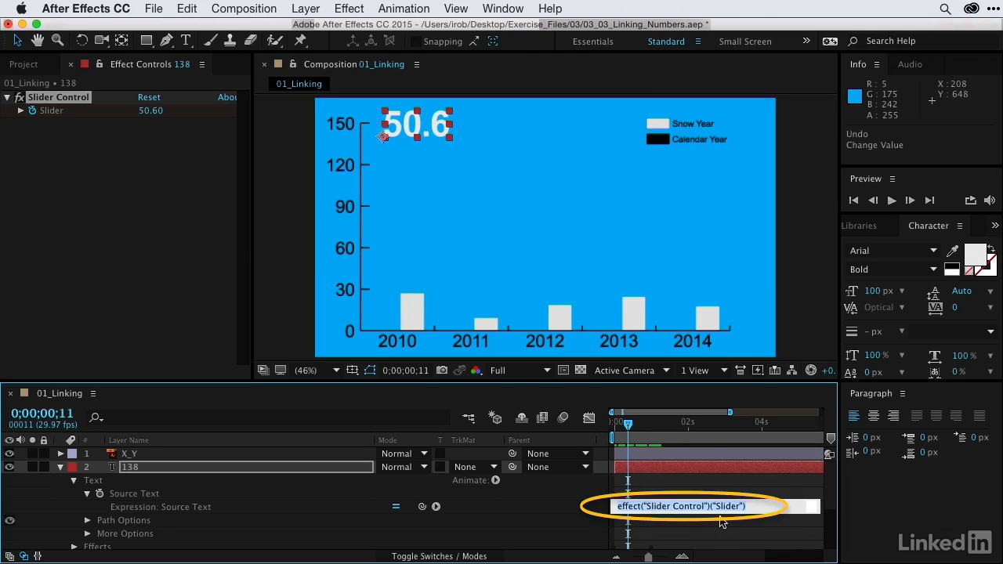
pyautogui.click(618, 508)
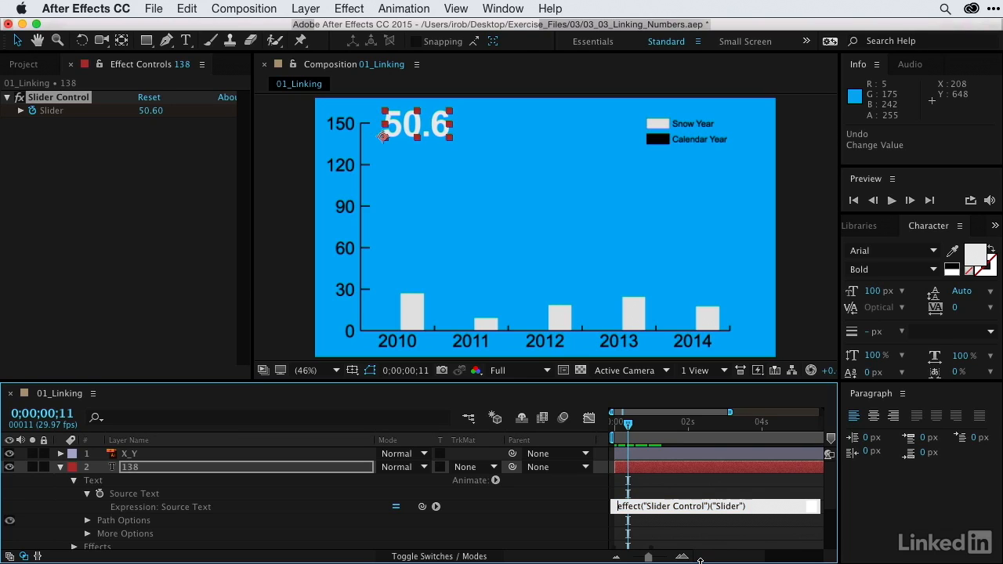
pyautogui.write('Math')
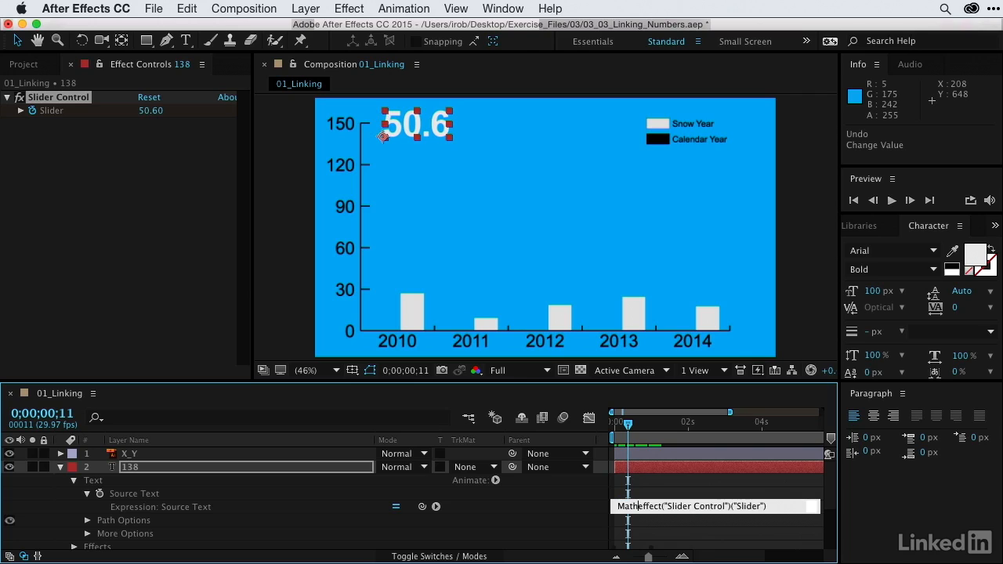
pyautogui.write('.')
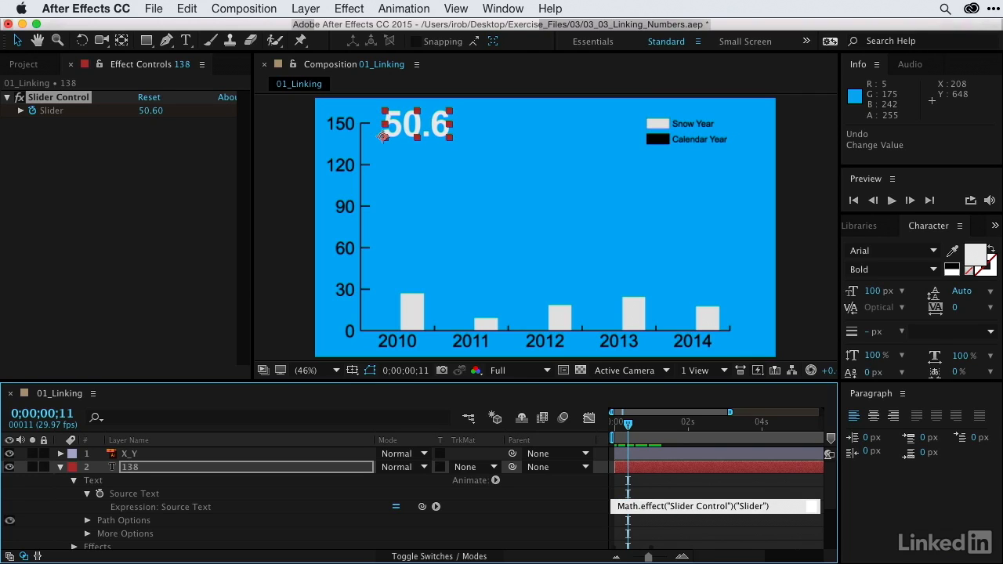
pyautogui.write('round')
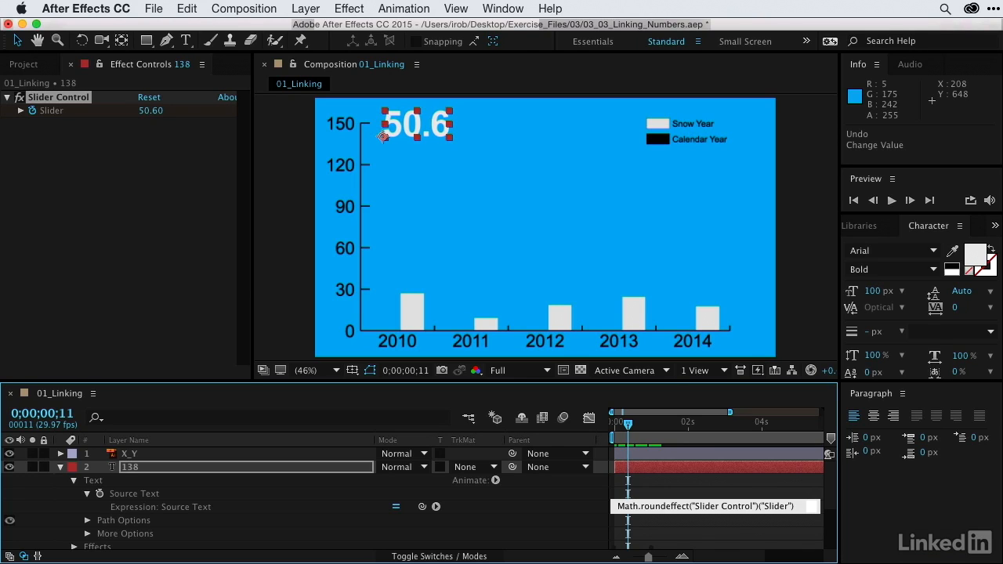
pyautogui.write('(')
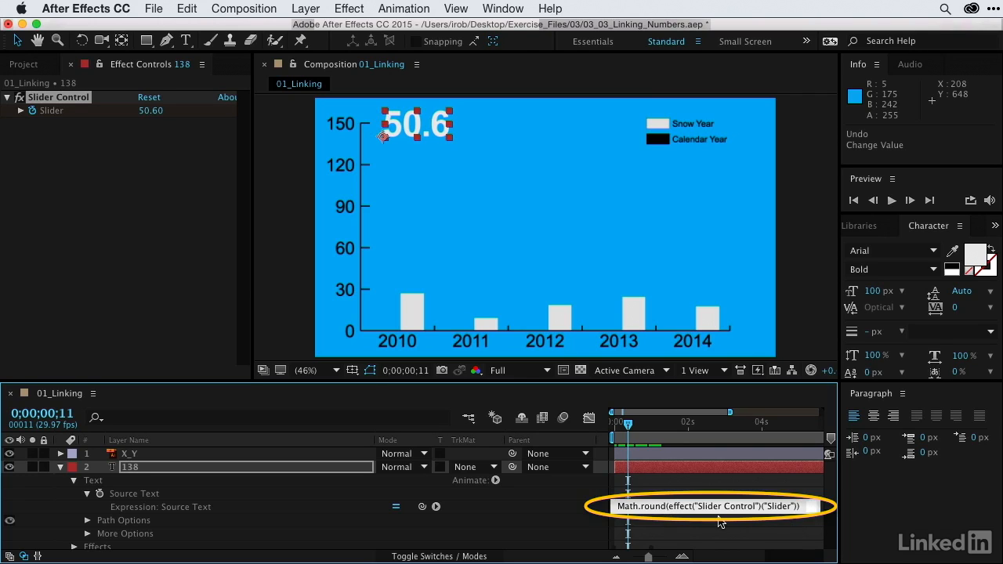
pyautogui.click(662, 487)
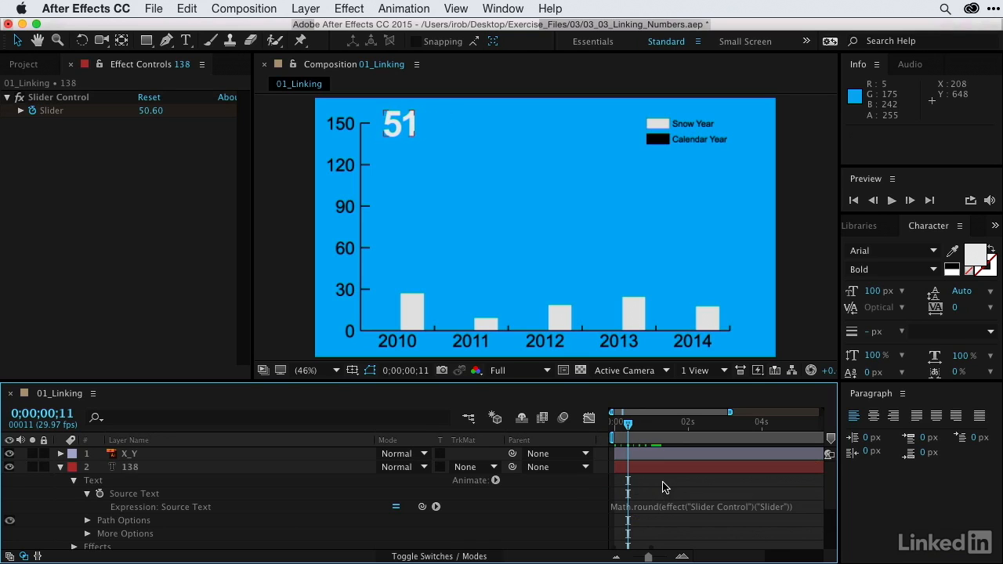
pyautogui.moveTo(628, 423); pyautogui.dragTo(654, 427)
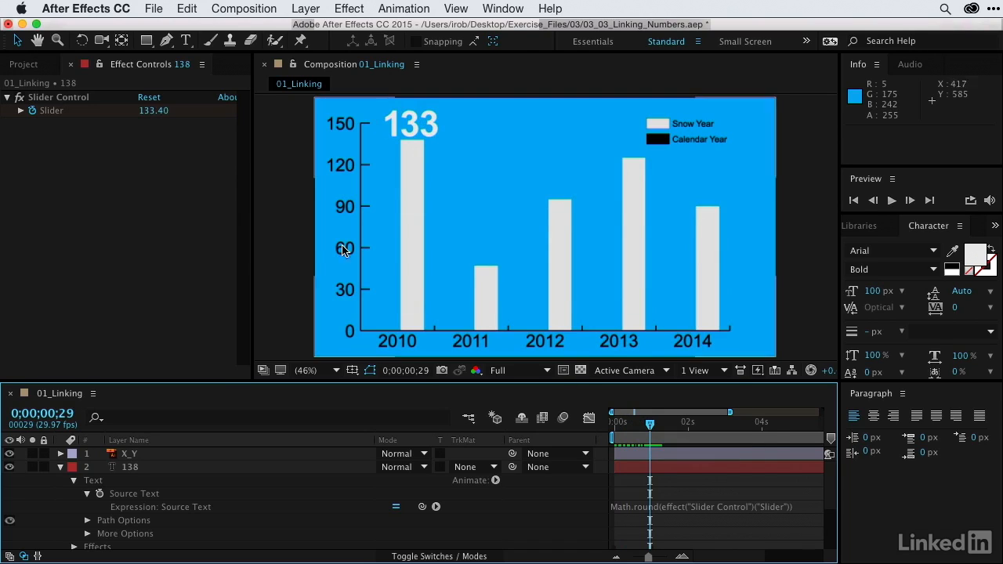
# Set the upper limit of the Slider's range to 150.
pyautogui.click(21, 112)
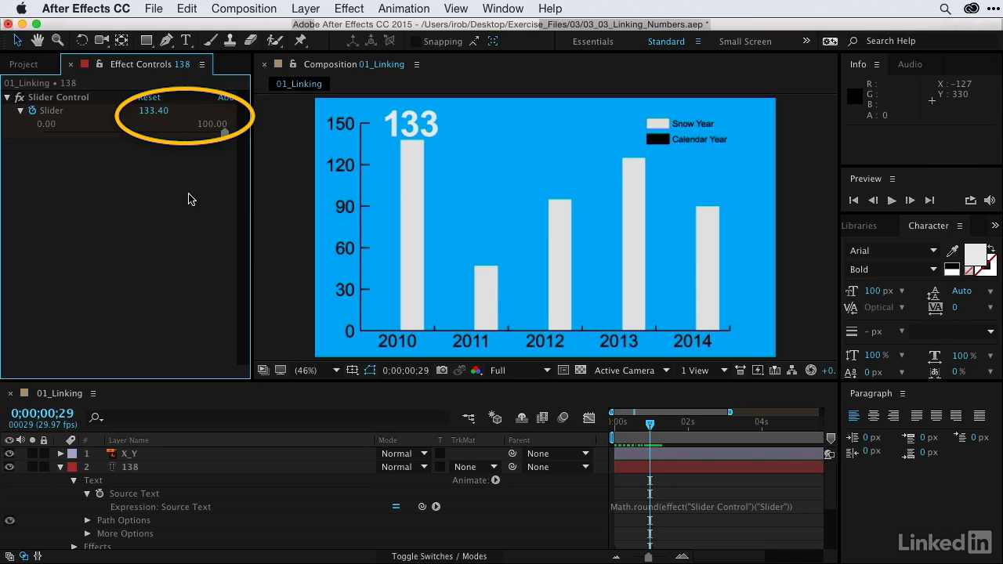
pyautogui.rightClick(53, 117)
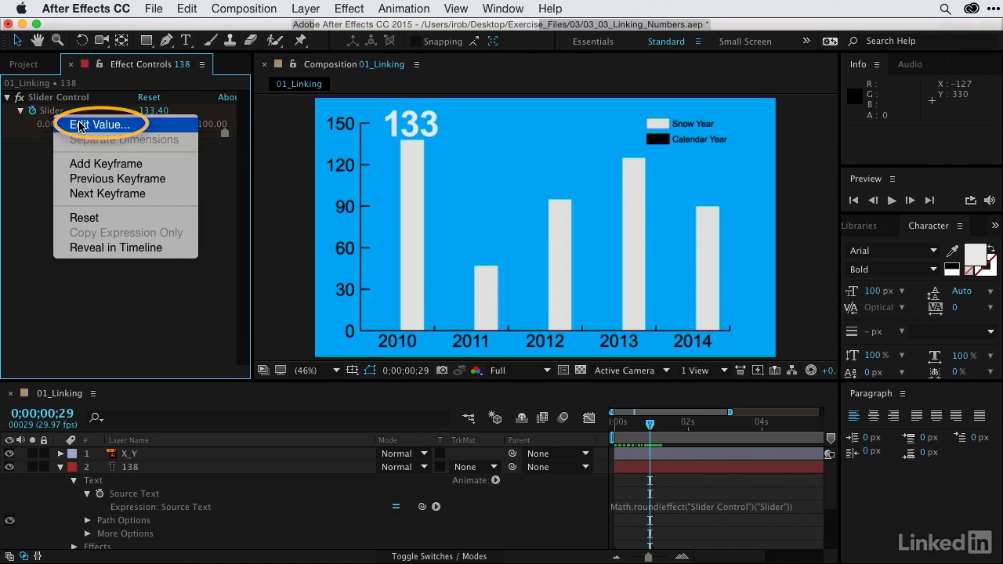
pyautogui.click(79, 125)
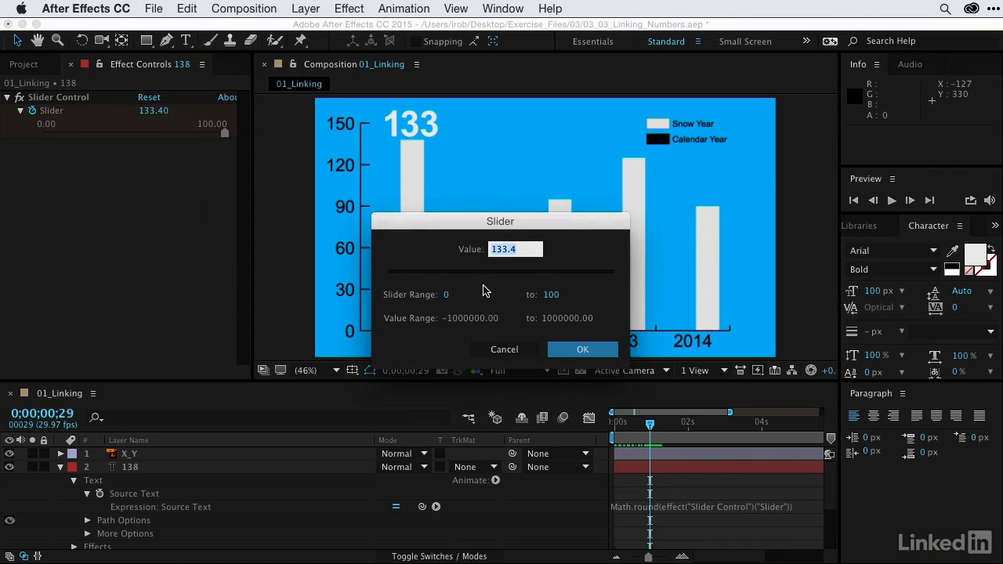
pyautogui.click(551, 295)
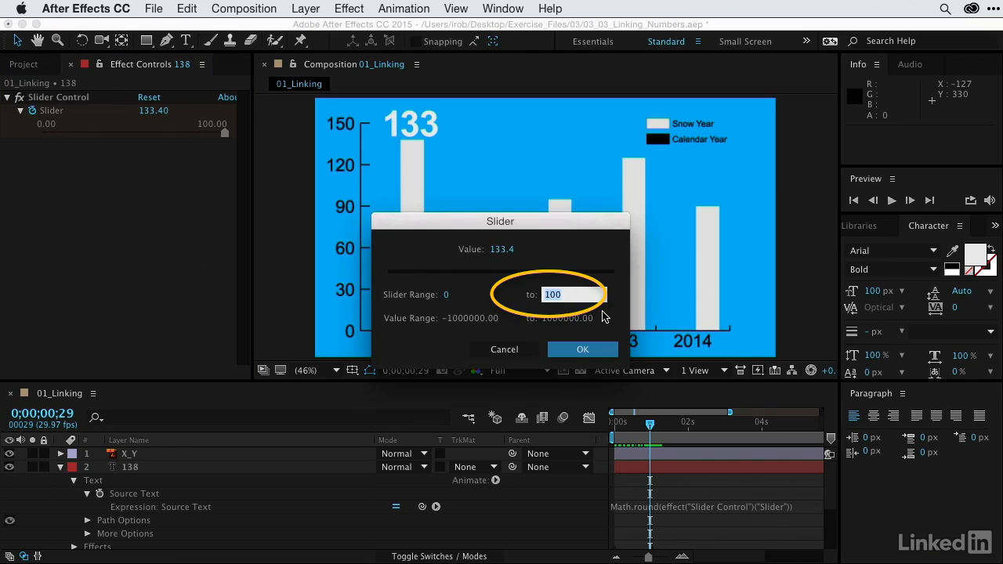
pyautogui.write('150')
pyautogui.click(583, 350)
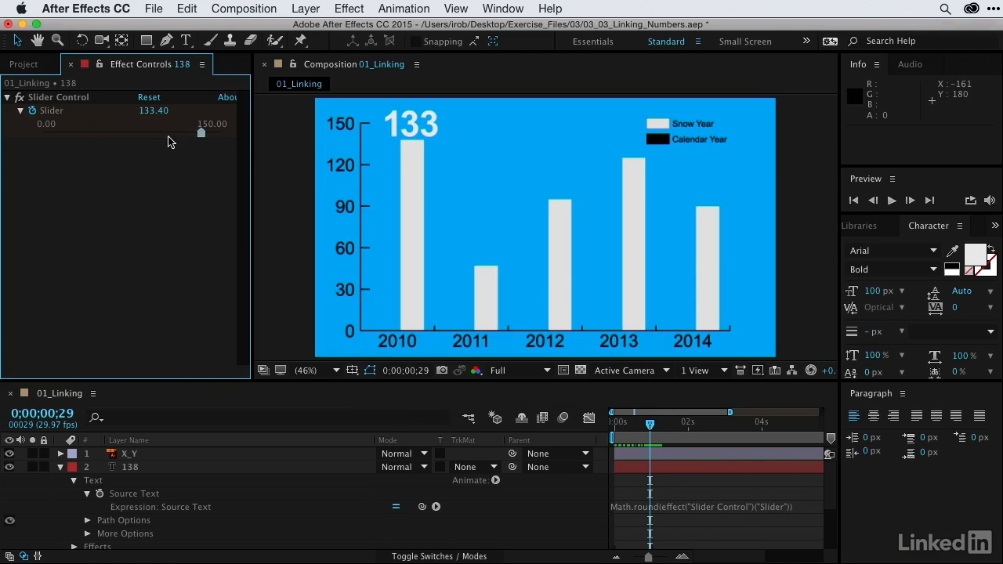
# Collapse the 138 layer's text properties and reveal its Slider keyframes alongside the White Outlines layer's Scale keyframes.
pyautogui.moveTo(654, 434)
pyautogui.mouseDown()
pyautogui.moveTo(593, 429)
pyautogui.moveTo(667, 429)
pyautogui.mouseUp()
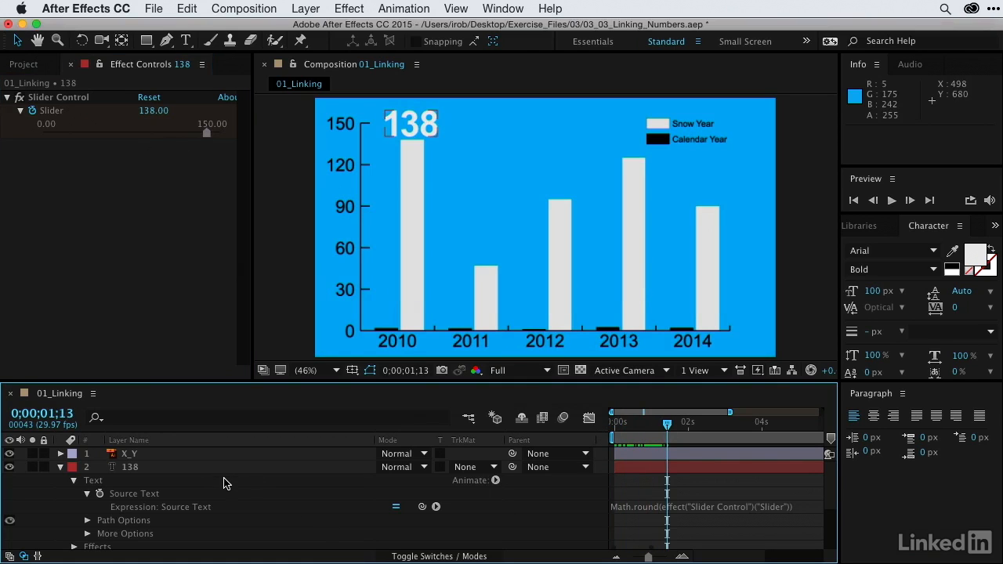
pyautogui.moveTo(667, 430)
pyautogui.mouseDown()
pyautogui.moveTo(616, 429)
pyautogui.moveTo(658, 428)
pyautogui.mouseUp()
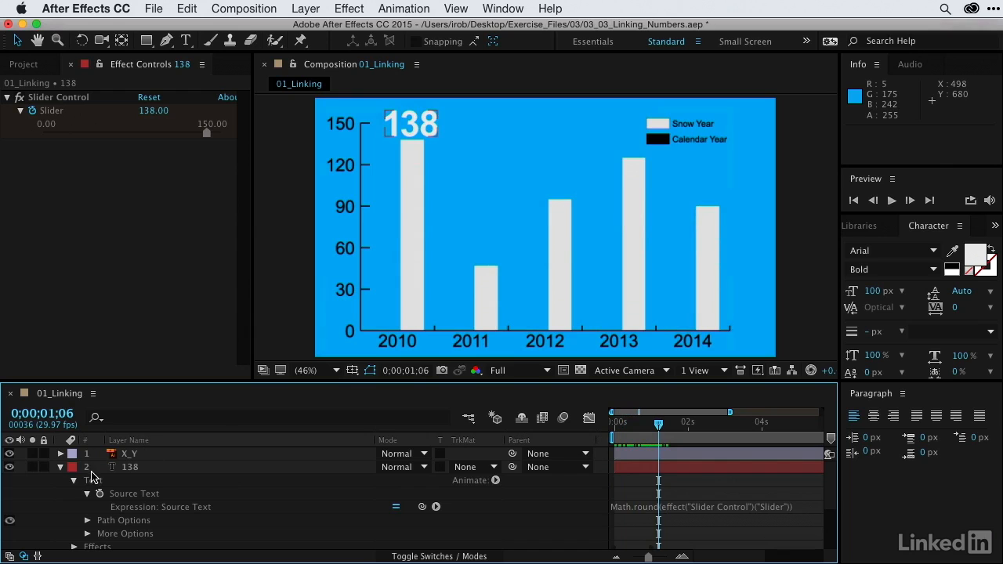
pyautogui.click(60, 467)
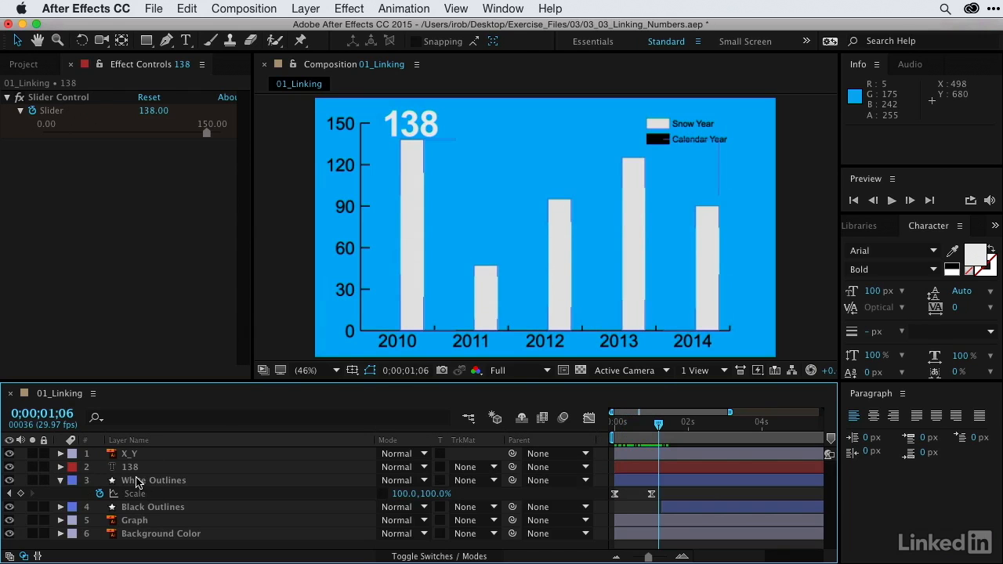
pyautogui.click(141, 481)
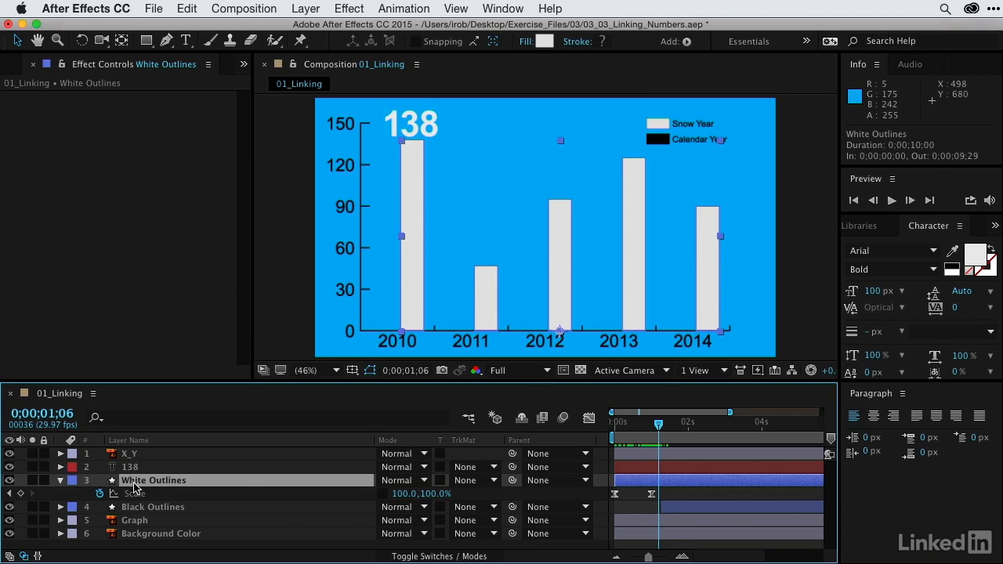
pyautogui.click(137, 496)
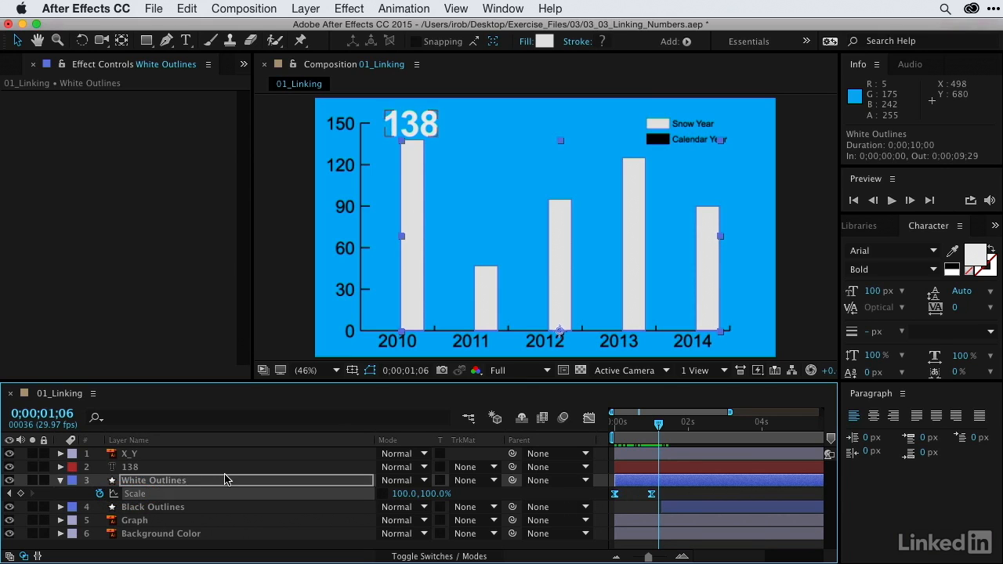
pyautogui.click(124, 468)
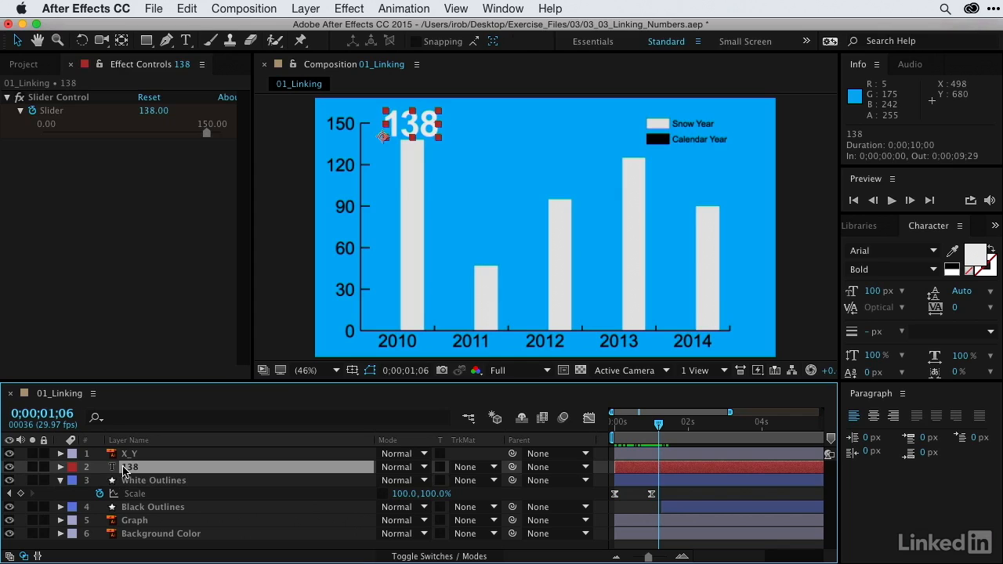
pyautogui.press('u')
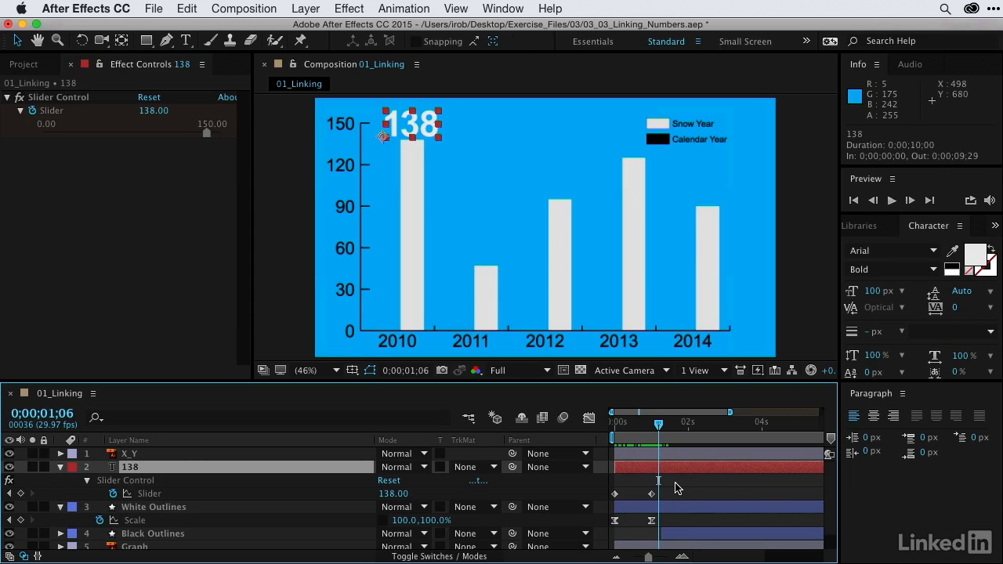
# Compare the speed curves of the 138 layer's Slider and the White Outlines layer's Scale keyframes in the Graph Editor.
pyautogui.moveTo(672, 487); pyautogui.dragTo(586, 538)
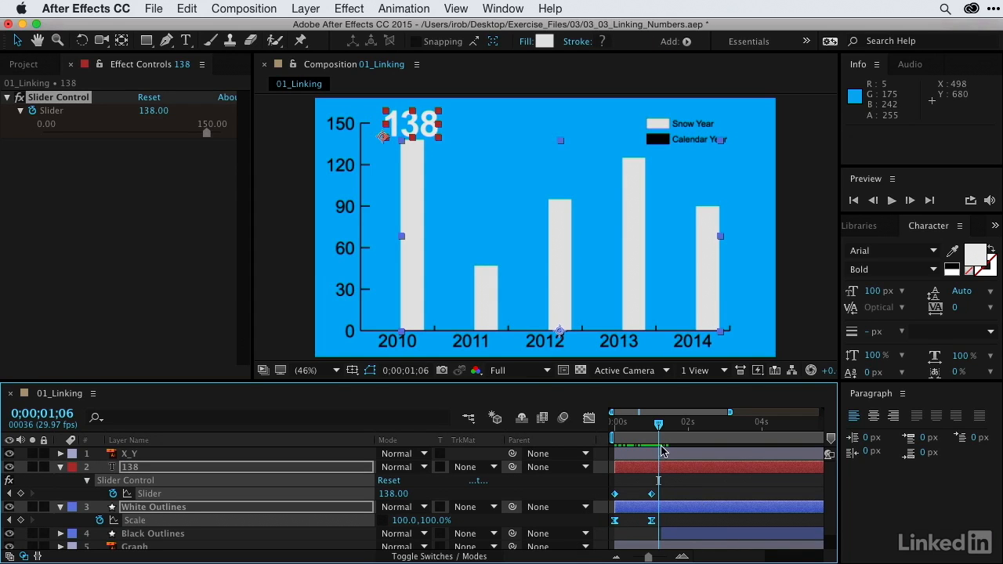
pyautogui.click(588, 419)
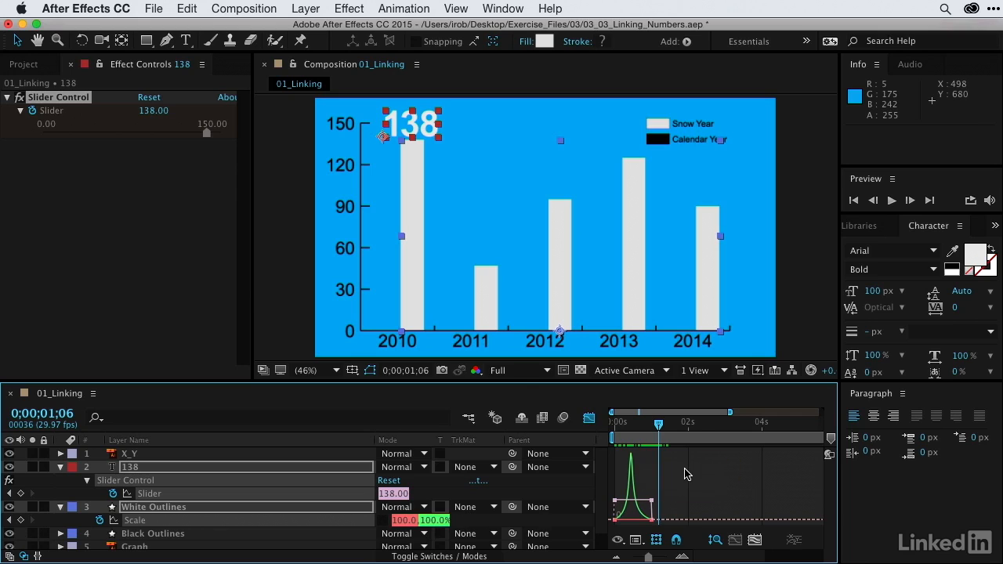
pyautogui.click(589, 418)
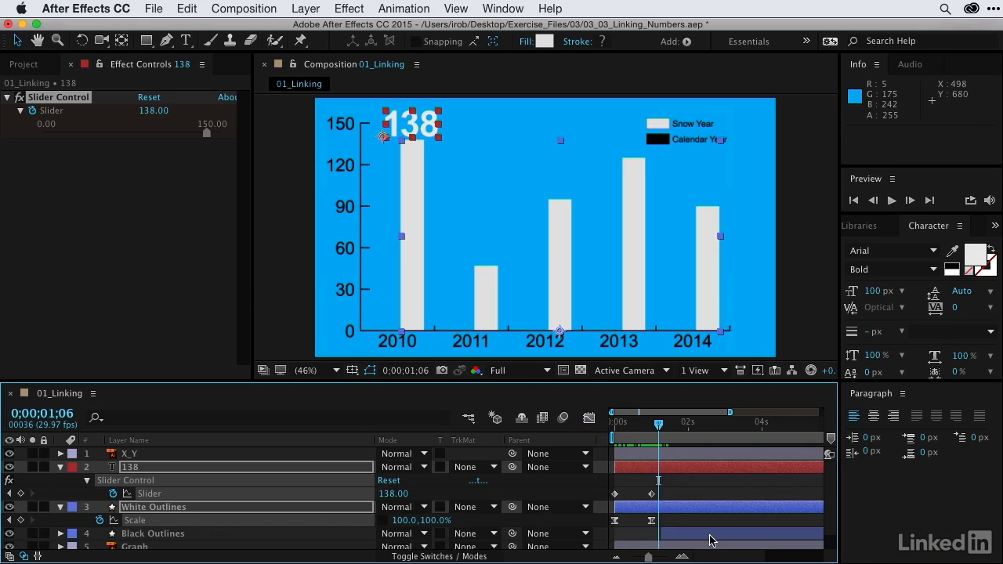
# Apply Easy Ease to both Slider keyframes of the 138 layer.
pyautogui.moveTo(666, 487); pyautogui.dragTo(600, 500)
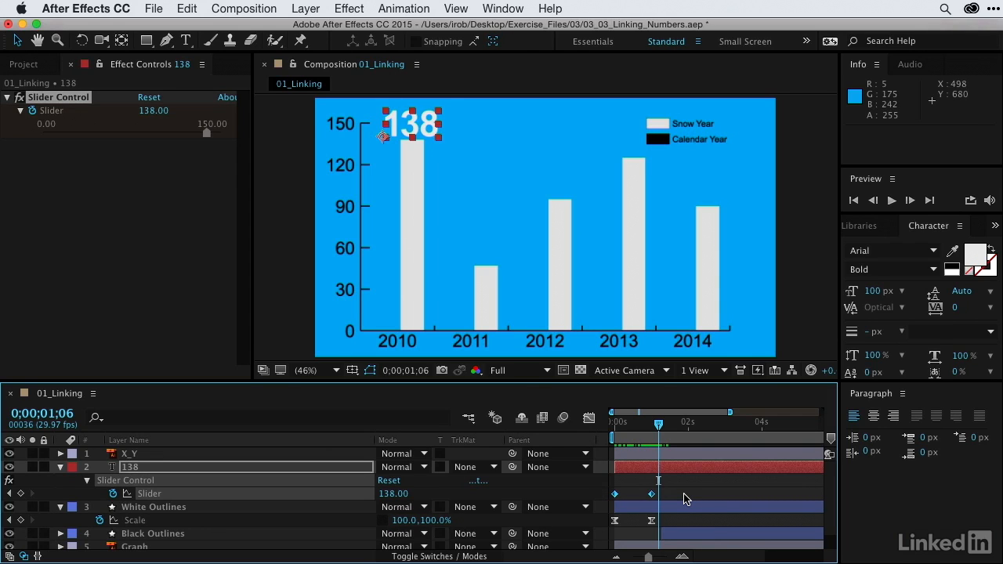
pyautogui.press('F9')
pyautogui.click(421, 8)
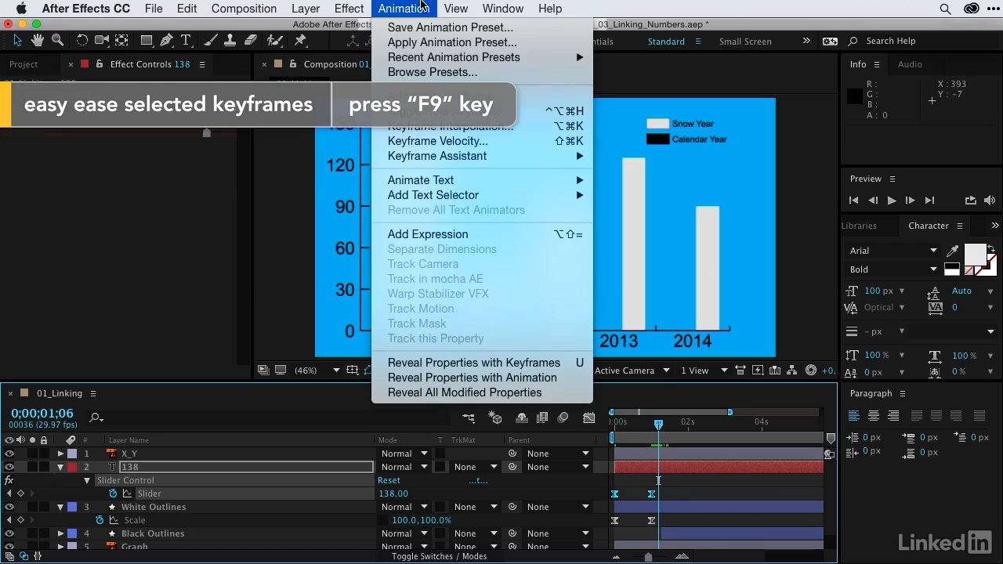
pyautogui.moveTo(441, 156)
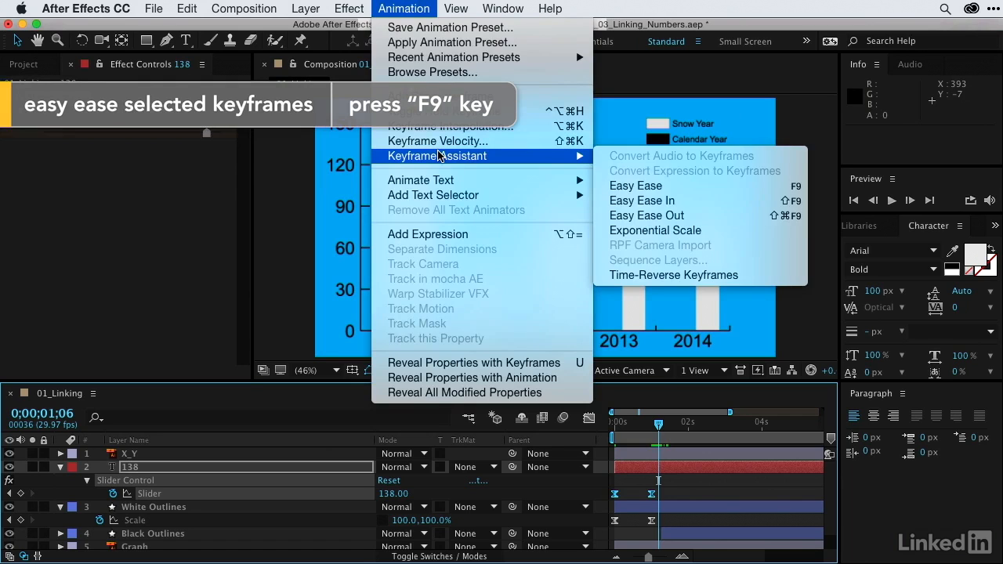
pyautogui.click(655, 185)
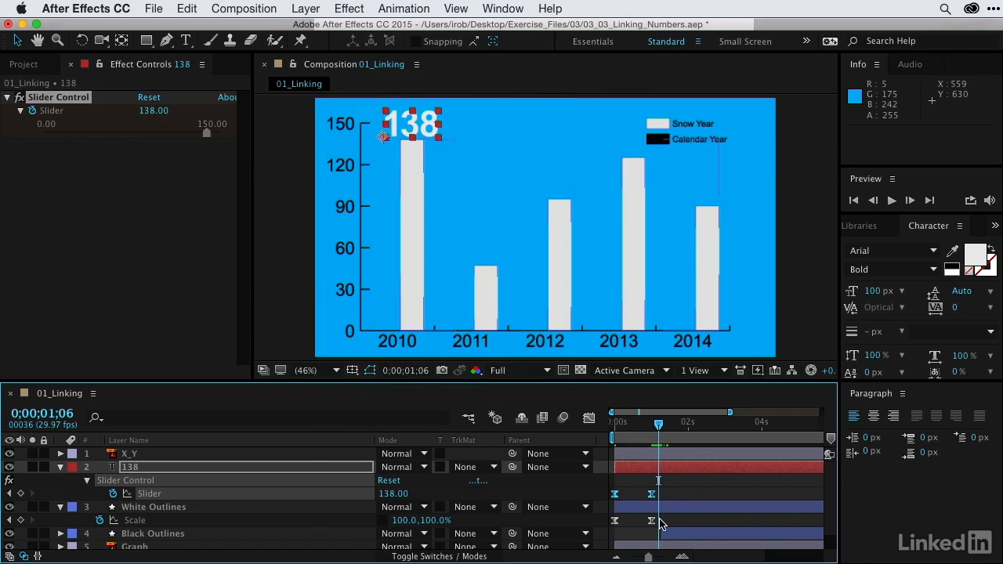
# Reshape the Slider's speed curve in the Graph Editor by extending both keyframes' influence to match the White Outlines Scale curve.
pyautogui.moveTo(672, 481); pyautogui.dragTo(602, 534)
pyautogui.hotkey('shift', 'F3')
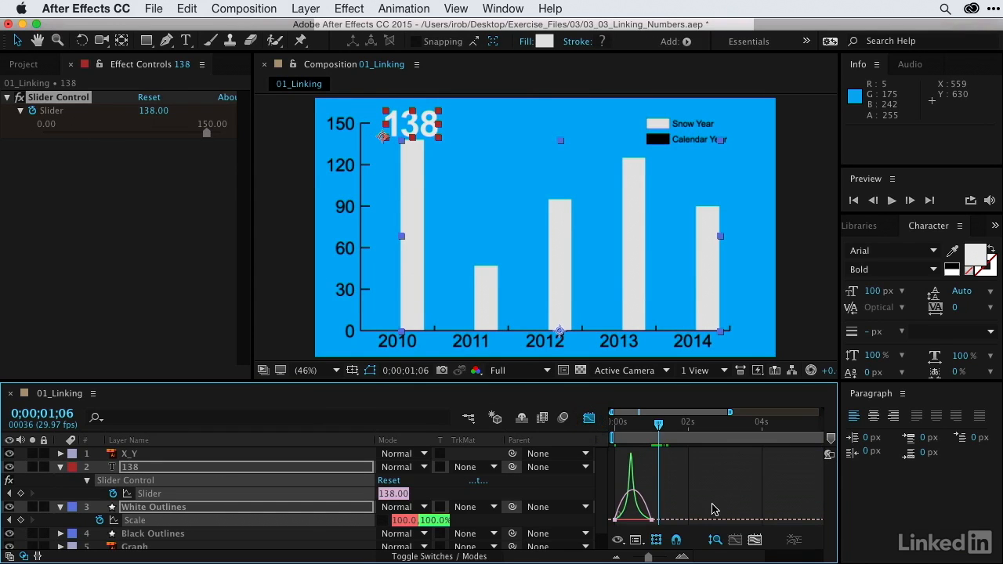
pyautogui.click(651, 520)
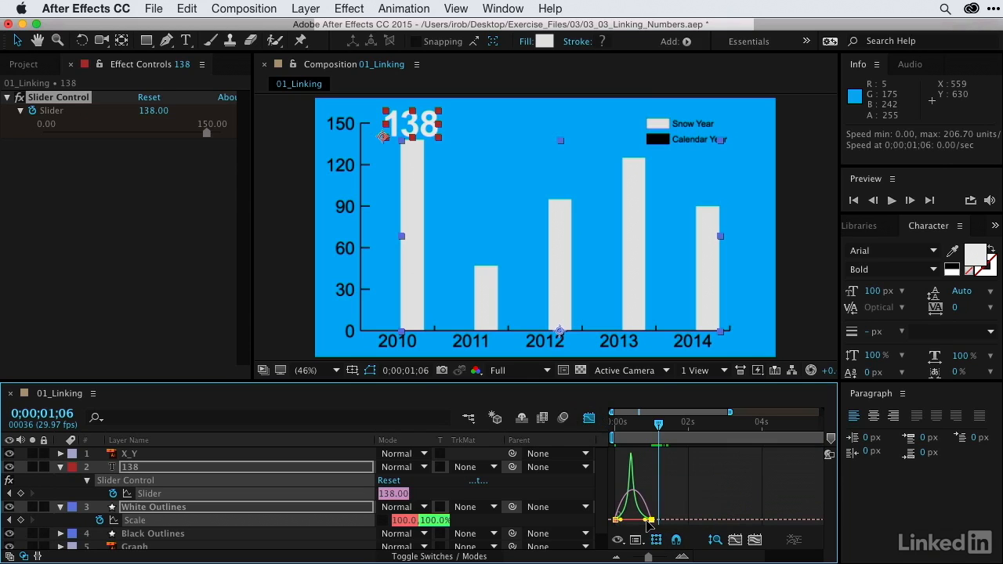
pyautogui.moveTo(648, 523); pyautogui.dragTo(637, 523)
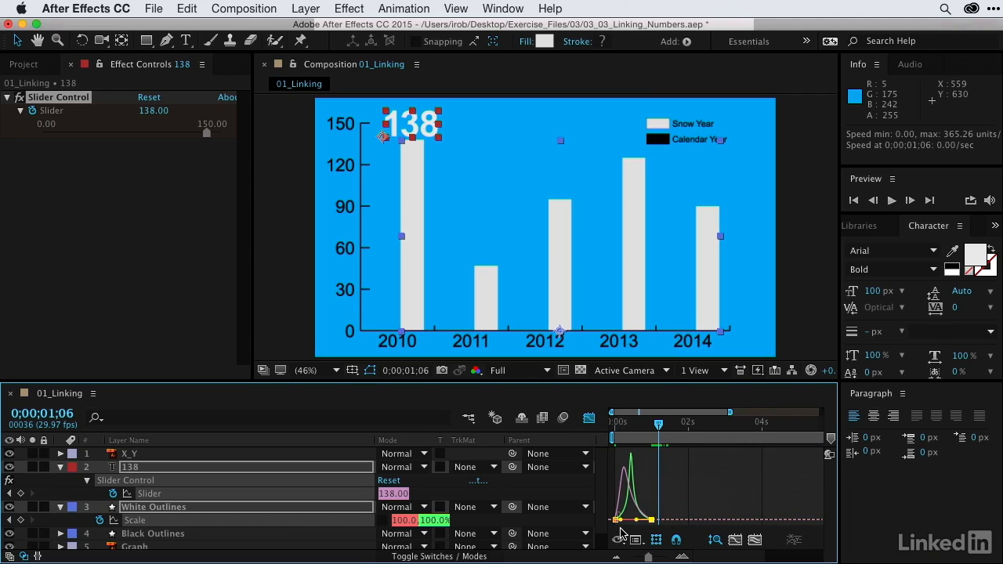
pyautogui.moveTo(623, 518); pyautogui.dragTo(627, 520)
# Check the matched curves, close the Graph Editor and preview the animation from the first frame.
pyautogui.moveTo(658, 422)
pyautogui.mouseDown()
pyautogui.moveTo(611, 422)
pyautogui.moveTo(647, 422)
pyautogui.mouseUp()
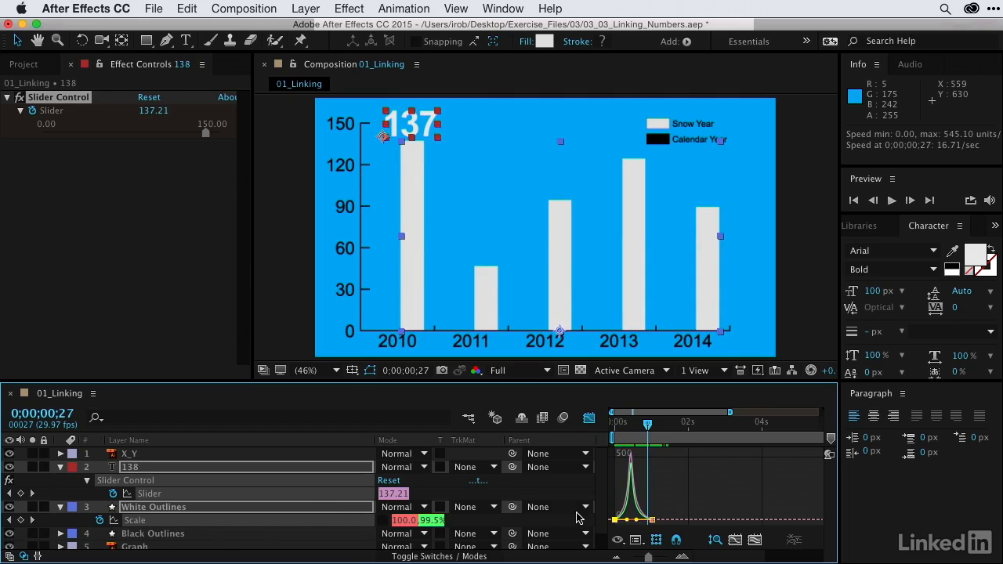
pyautogui.click(694, 484)
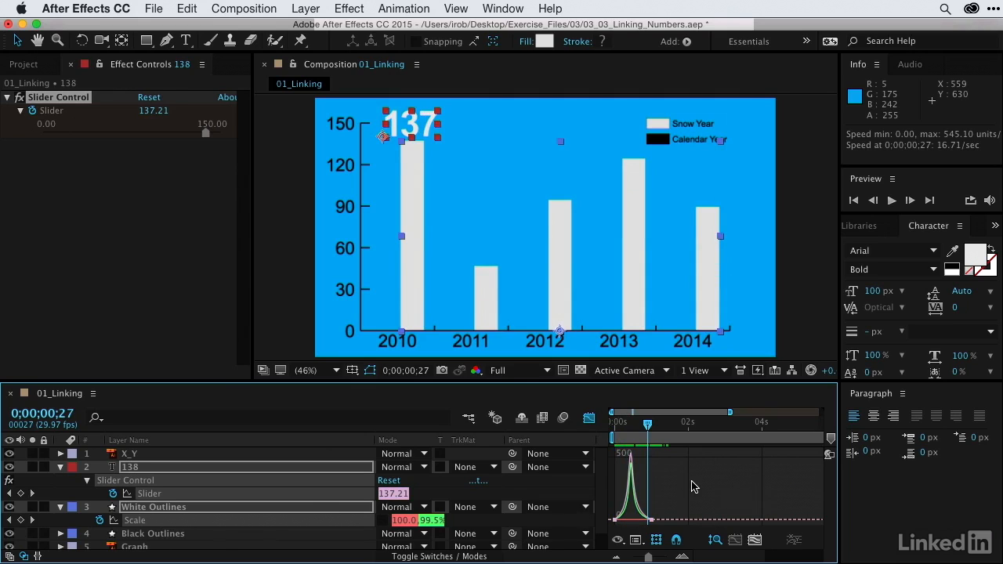
pyautogui.click(584, 421)
pyautogui.moveTo(649, 424); pyautogui.dragTo(608, 424)
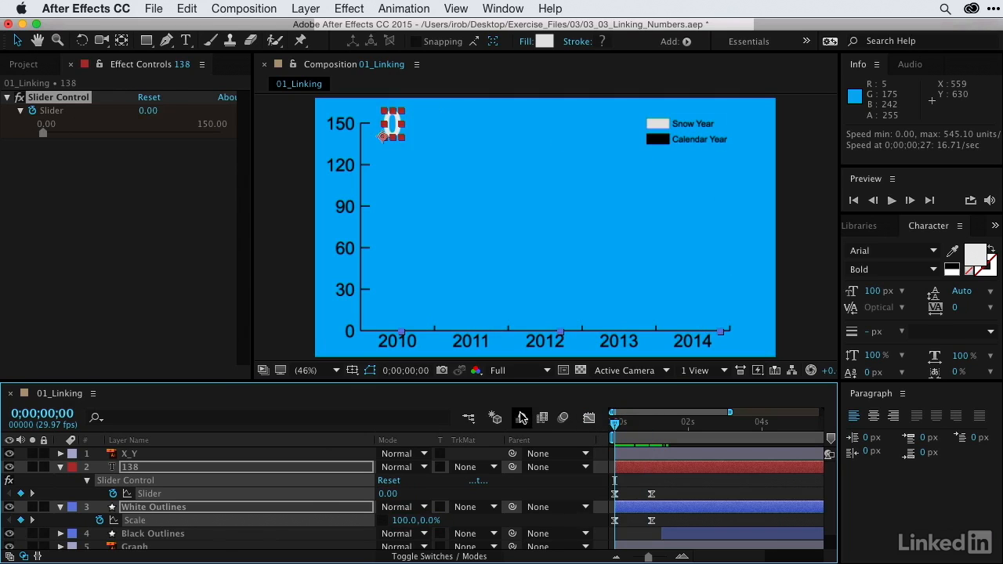
pyautogui.press('space')
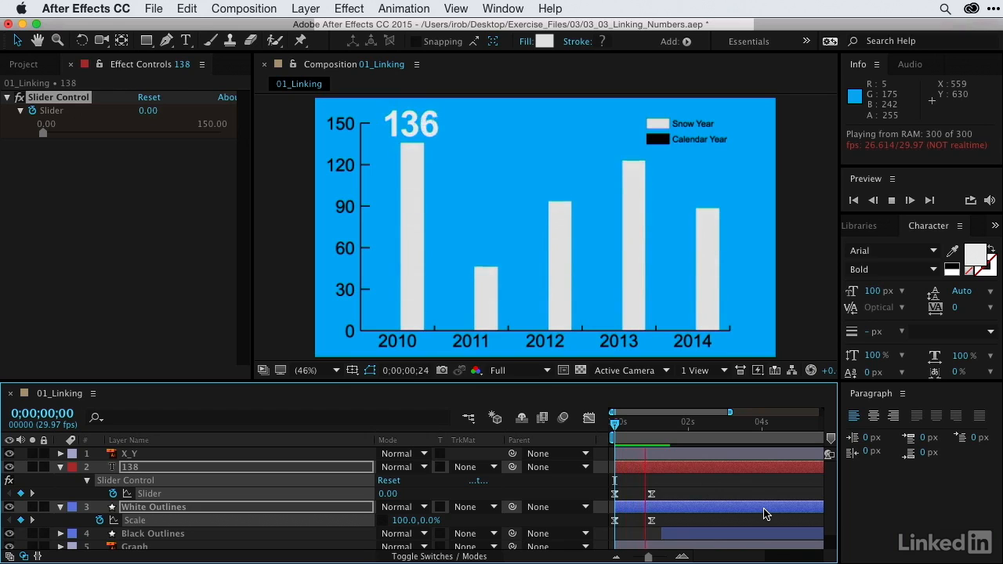